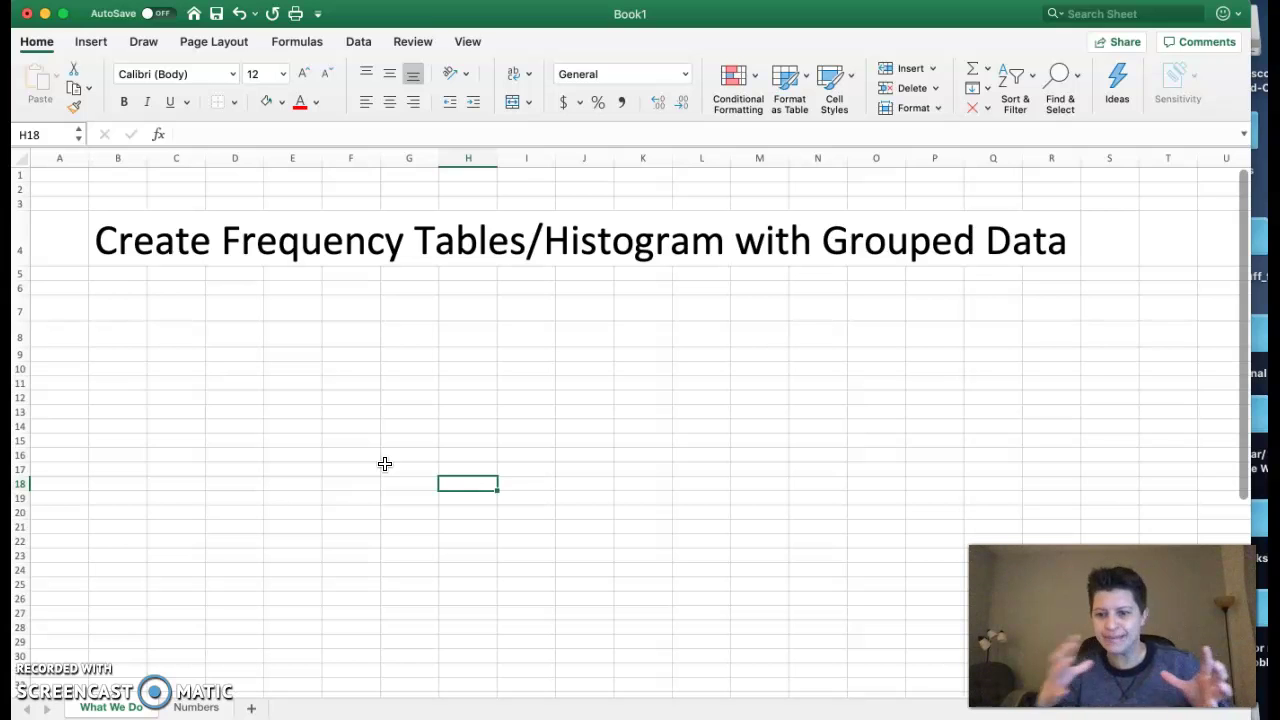
- Sort the Data column on the Numbers sheet from smallest to largest
left_click(195, 707)
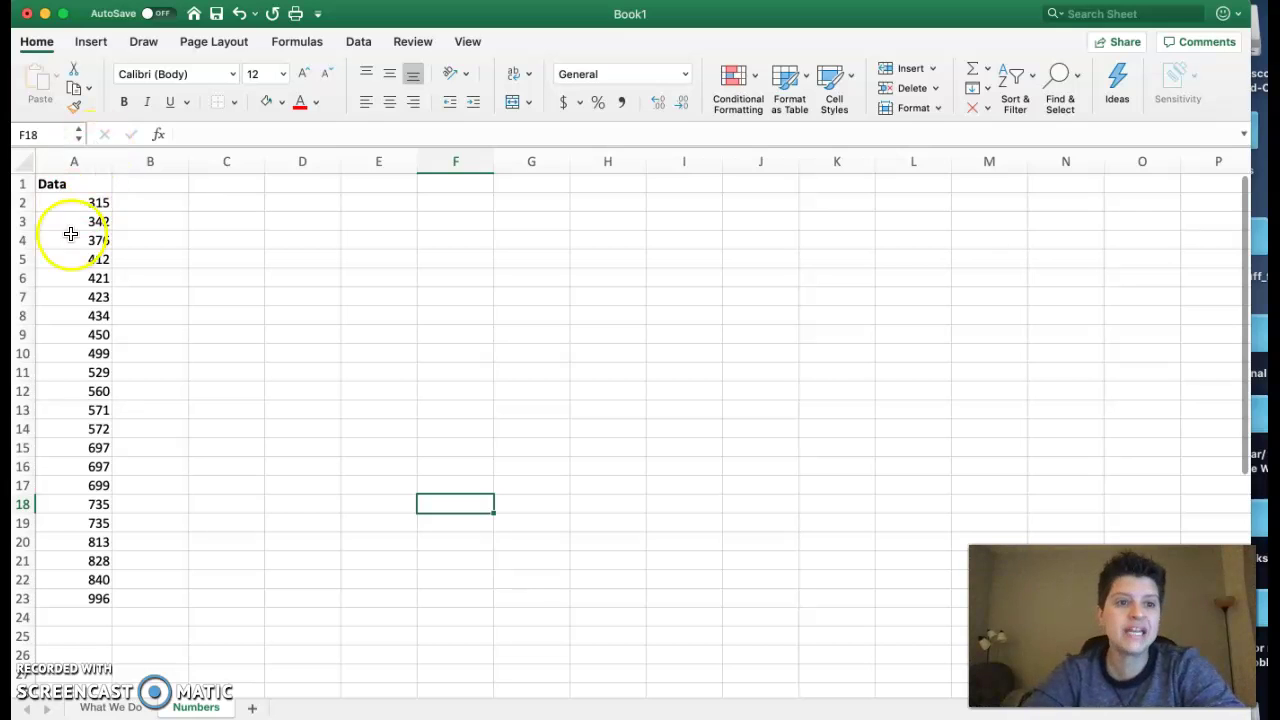
left_click_drag(83, 186, 83, 591)
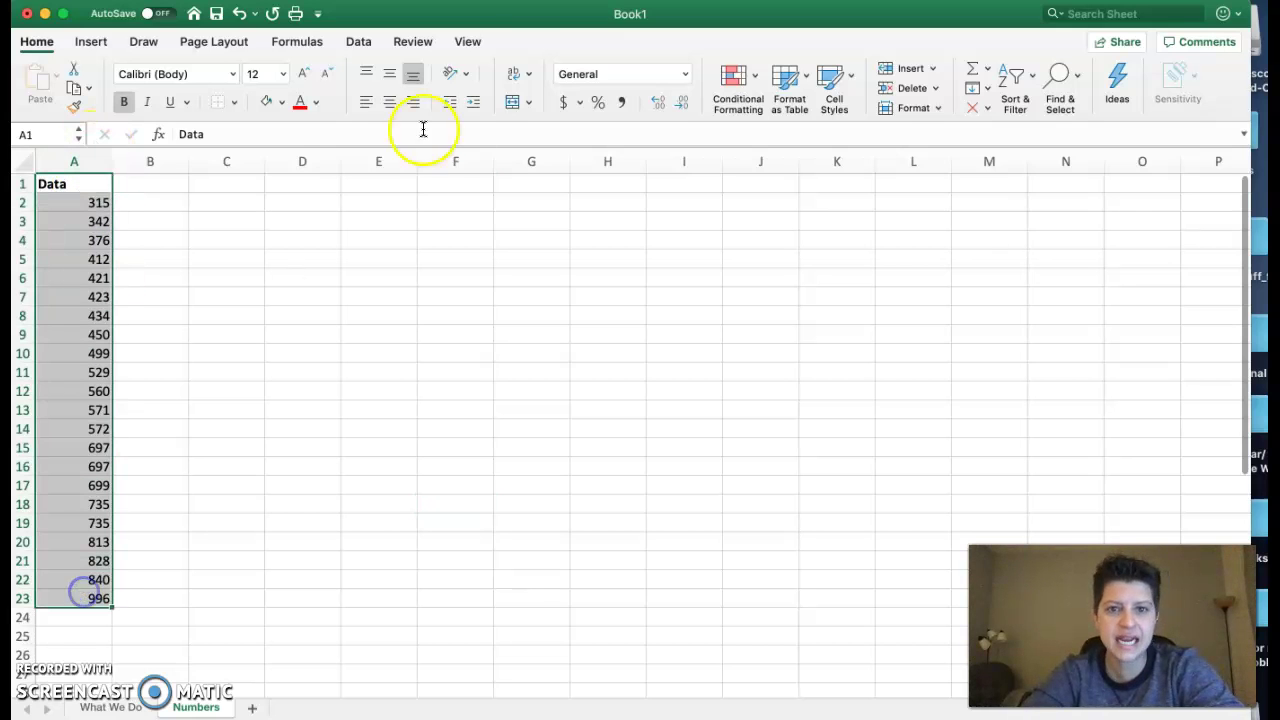
left_click(1007, 110)
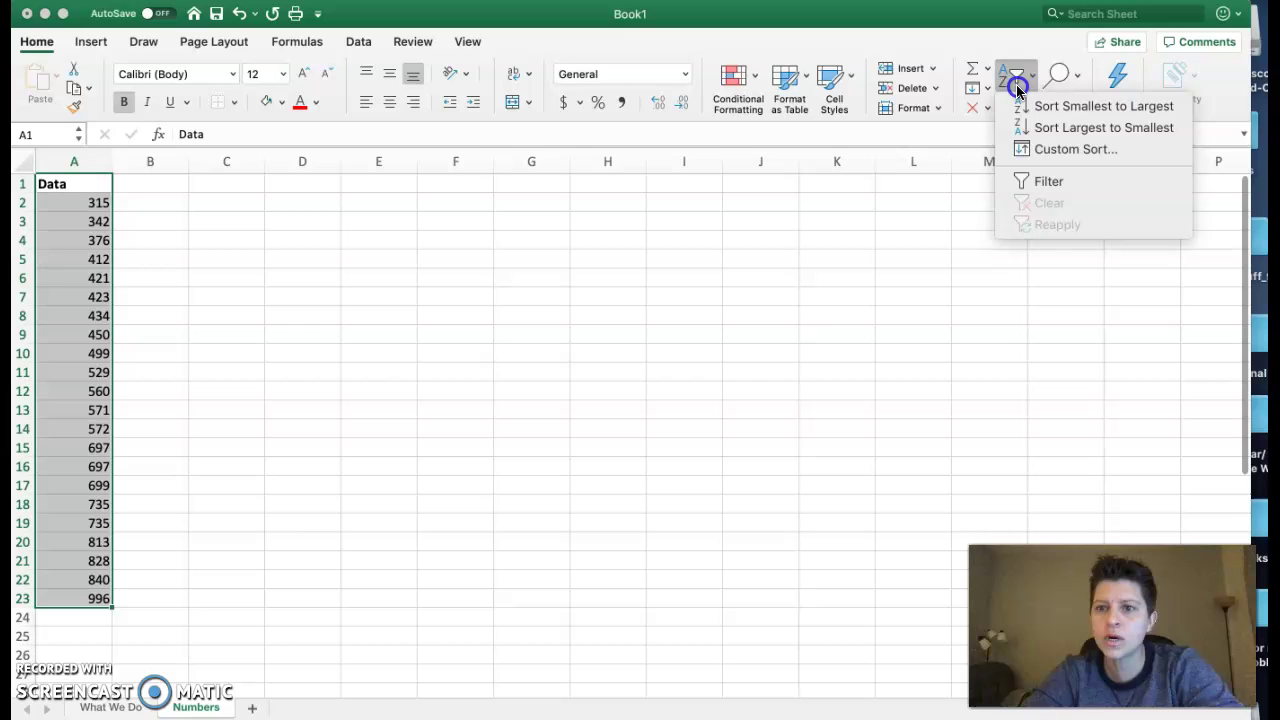
left_click(1040, 105)
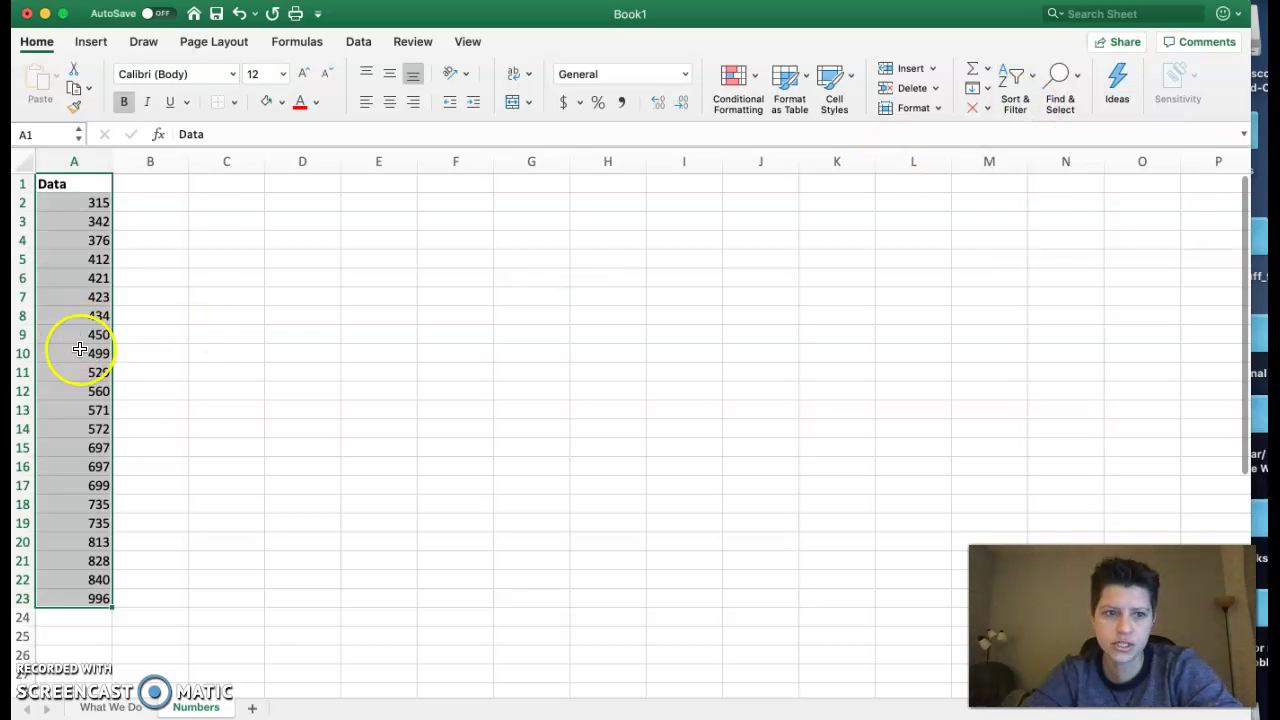
left_click(319, 510)
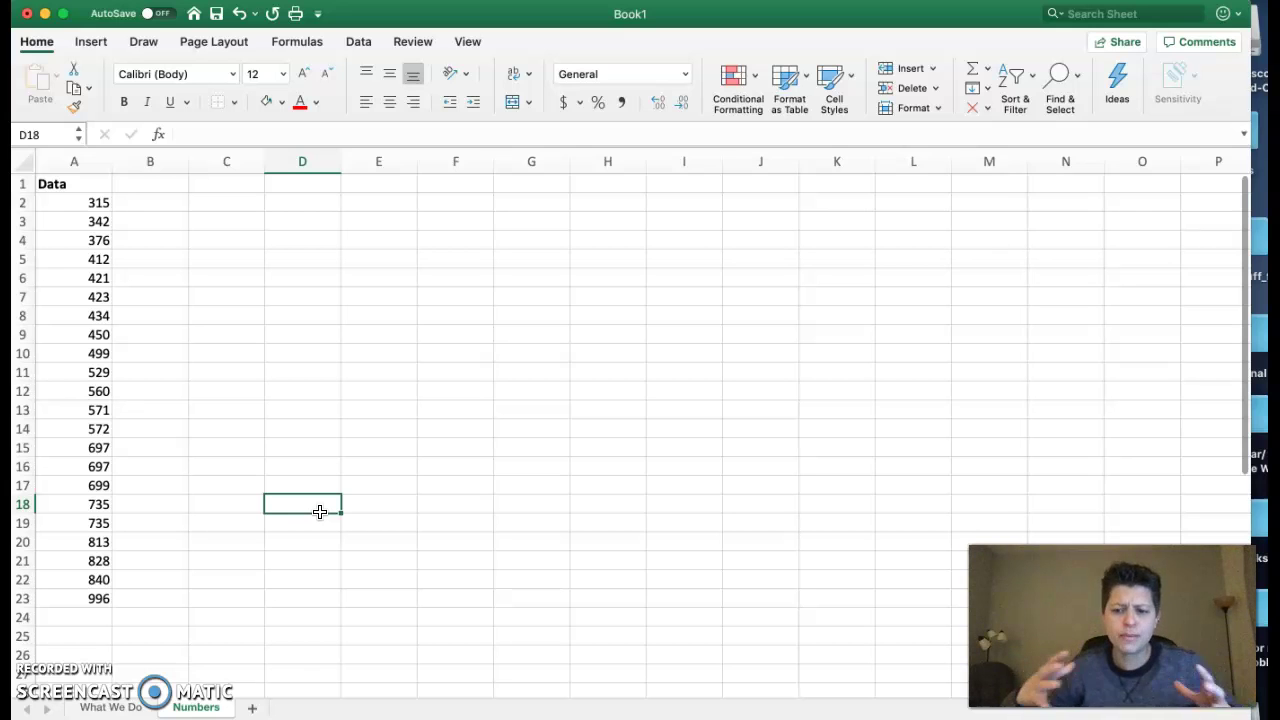
- Enter the heading "Lower Limits" in cell C1
left_click(229, 187)
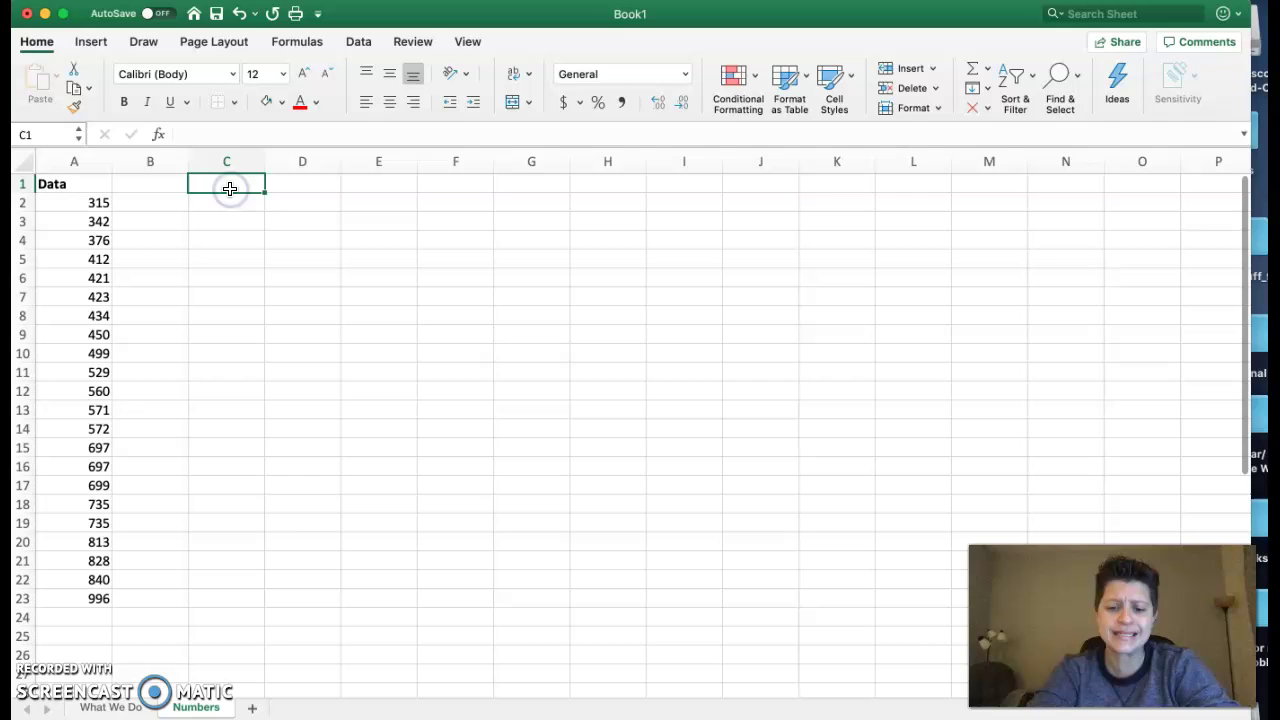
type("Clas")
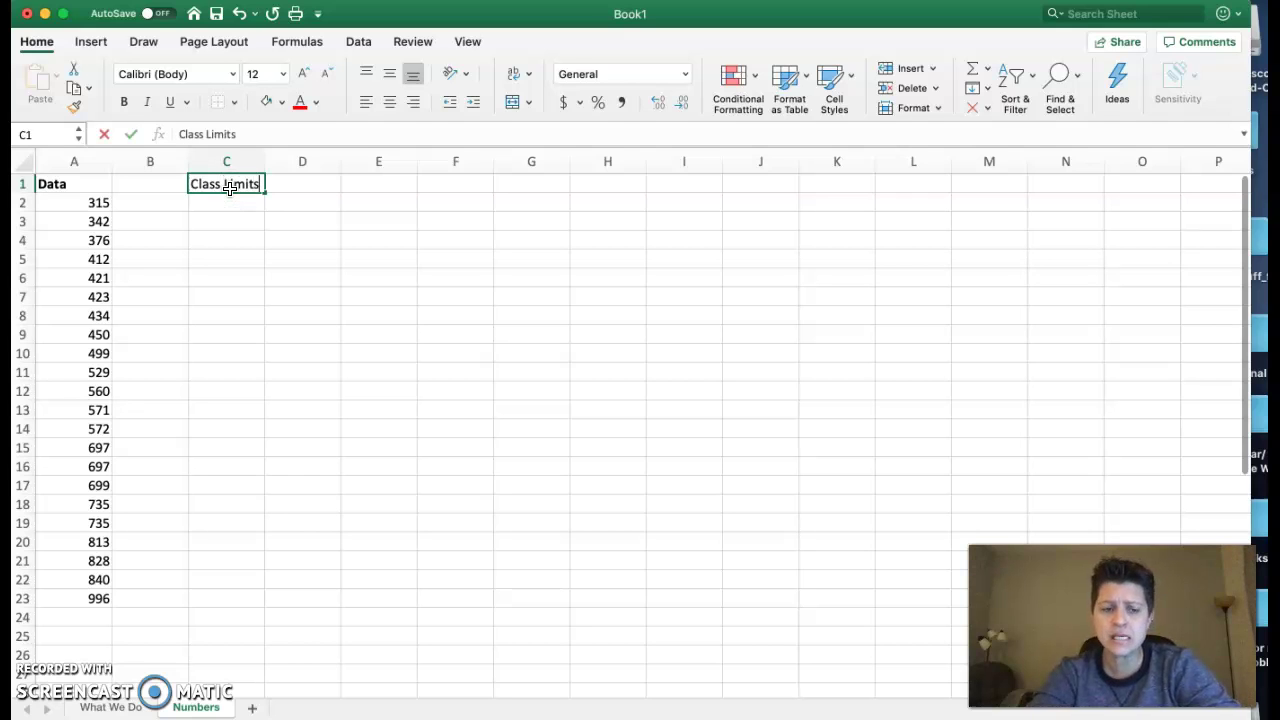
type("s Limits")
double_click(200, 185)
type("Lower Limits")
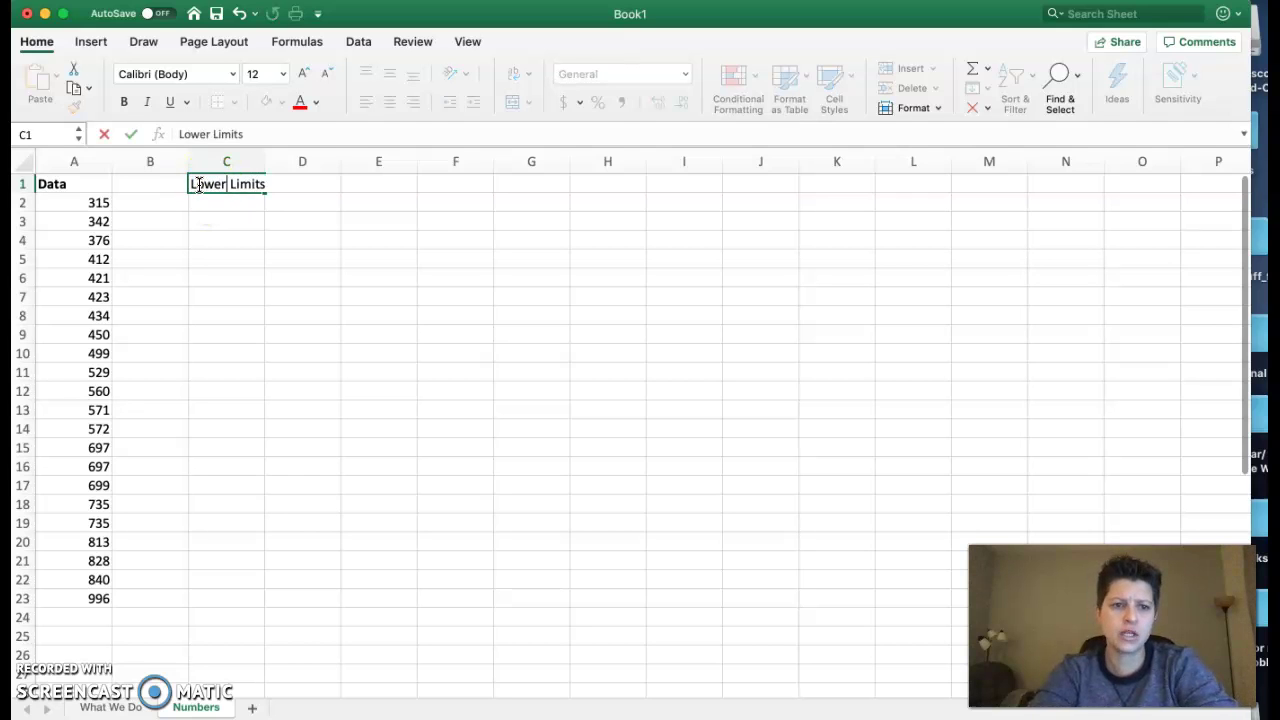
- Widen column C slightly and put the heading "Upper Limit" in cell D1, keeping only "Lower Limits" in C1
type("Upper Limit")
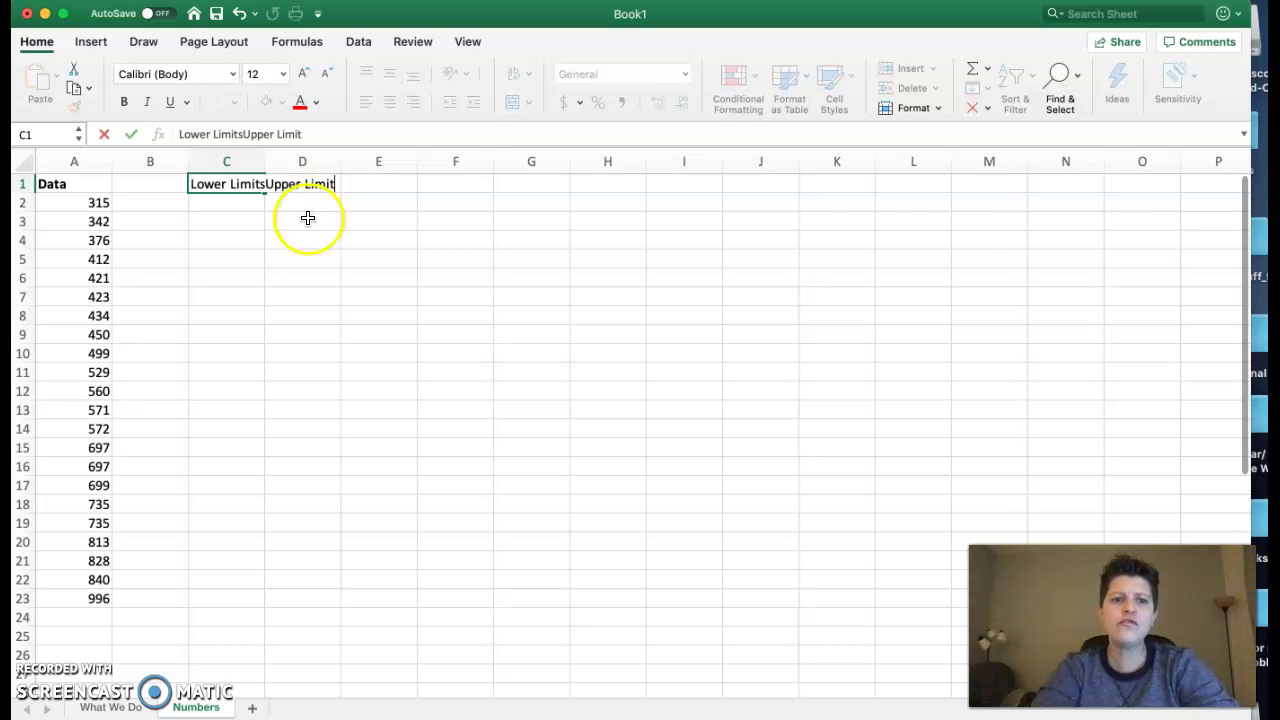
left_click(295, 238)
left_click_drag(268, 162, 278, 162)
left_click(316, 277)
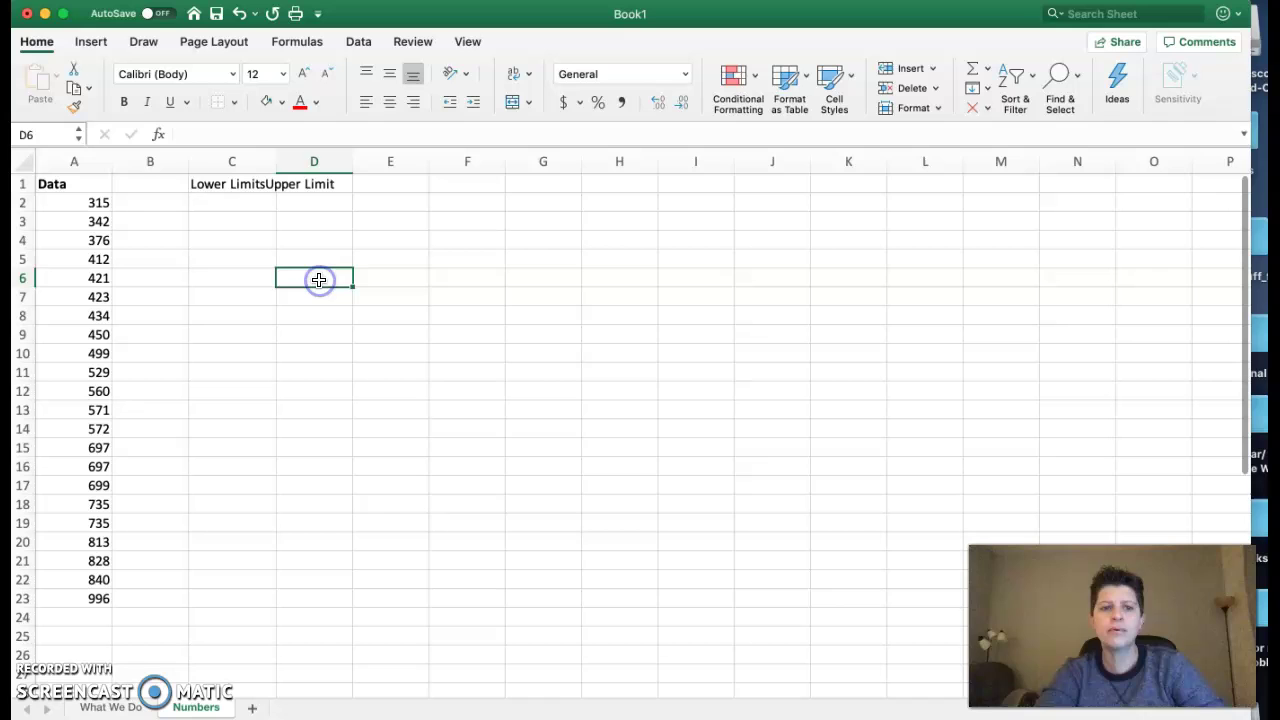
left_click(288, 183)
left_click(249, 183)
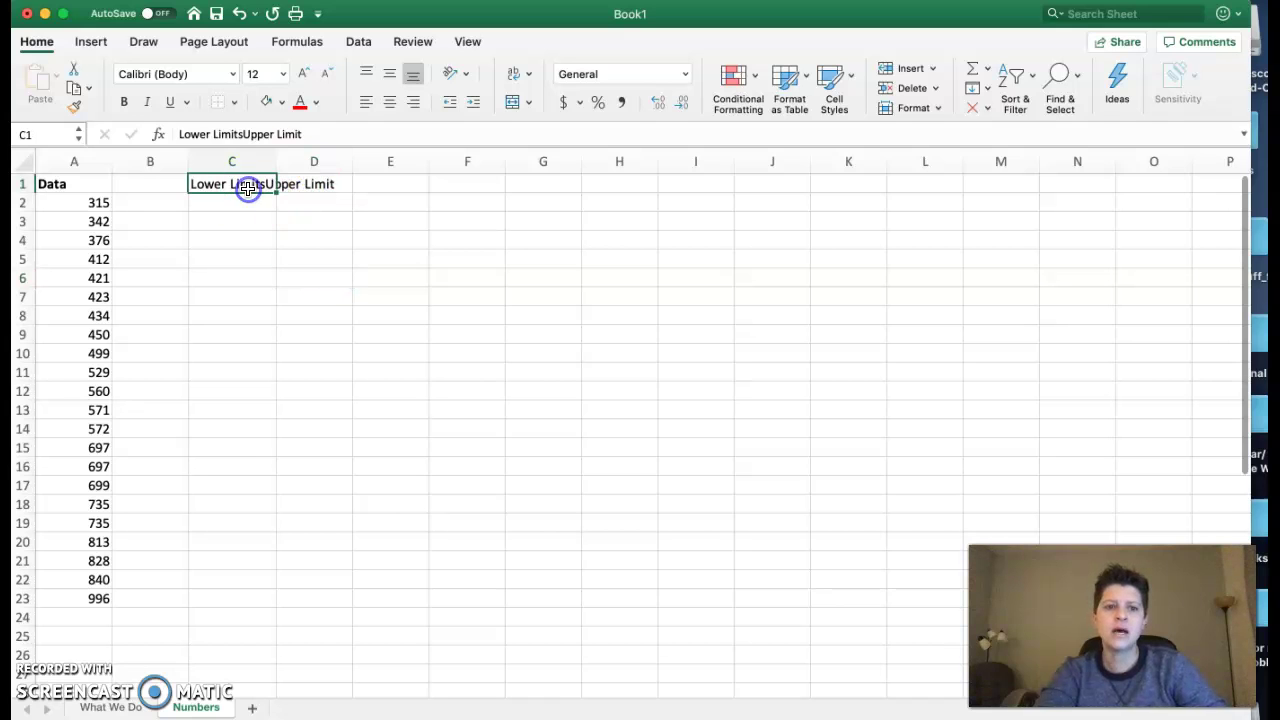
left_click_drag(244, 134, 338, 133)
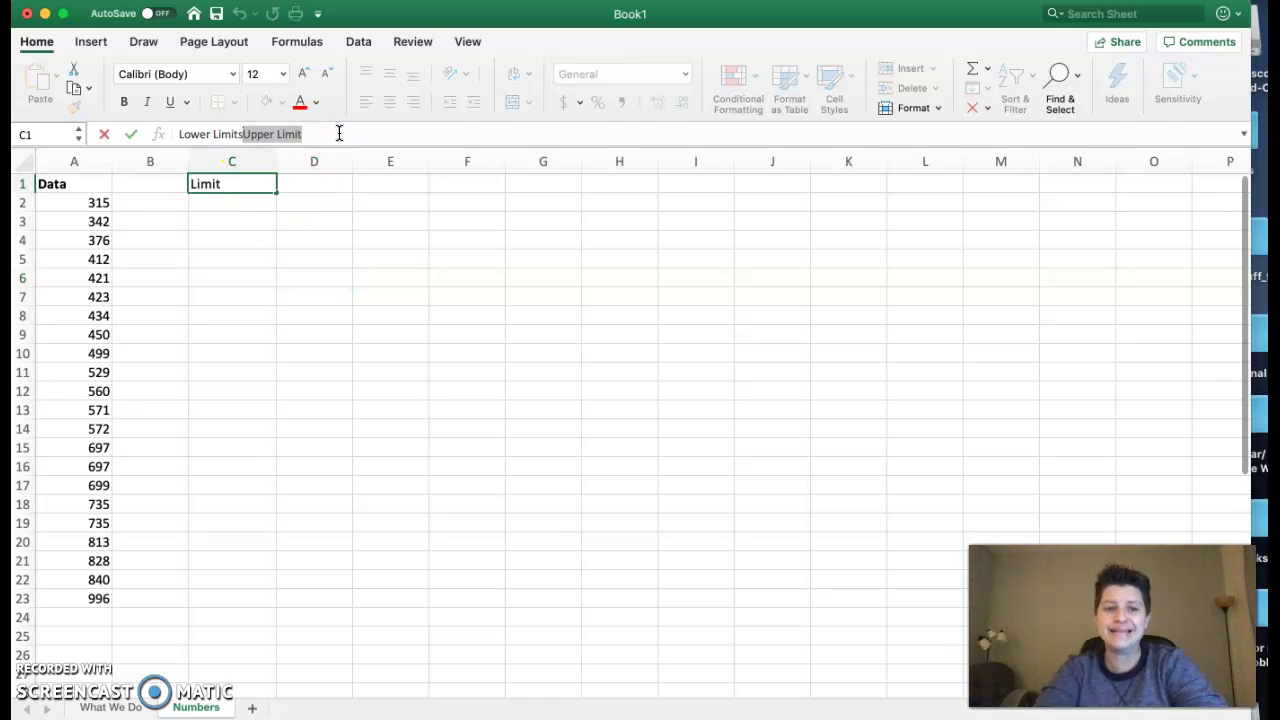
key("super+x")
left_click(324, 186)
key("super+v")
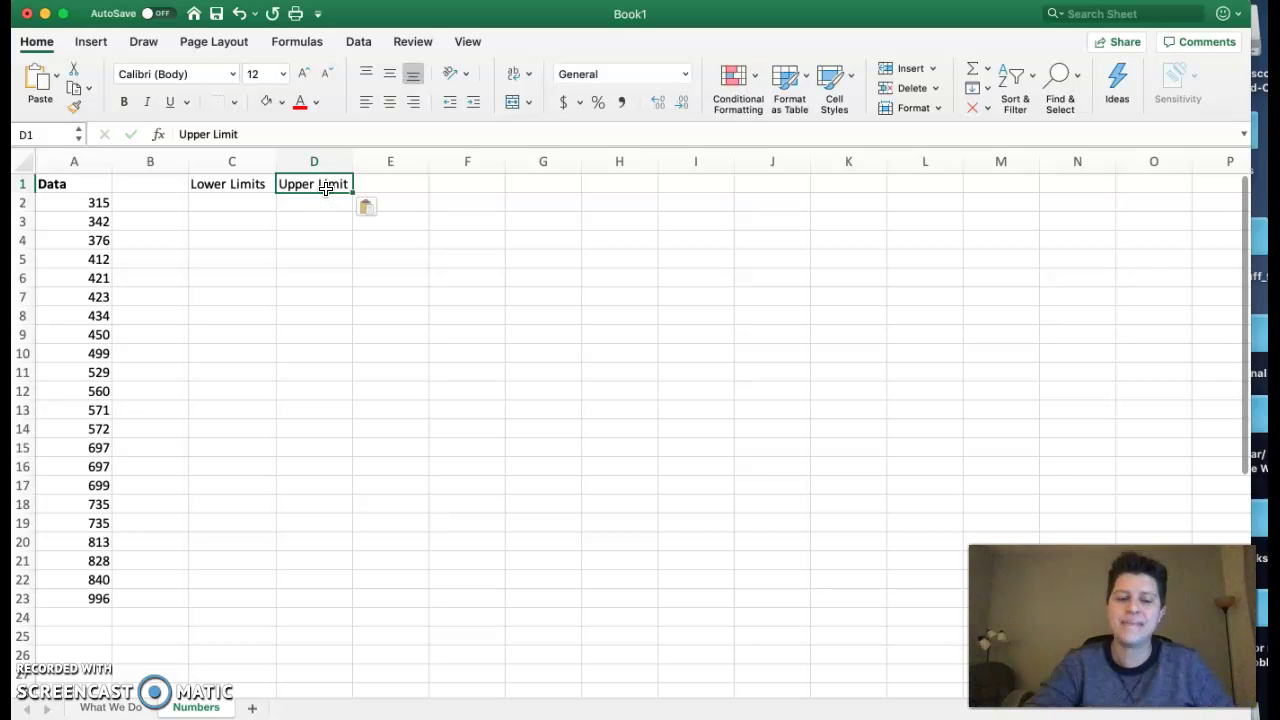
- Fill the Lower Limits column in C2:C9 with 300 to 1000 in increments of 100
left_click(217, 203)
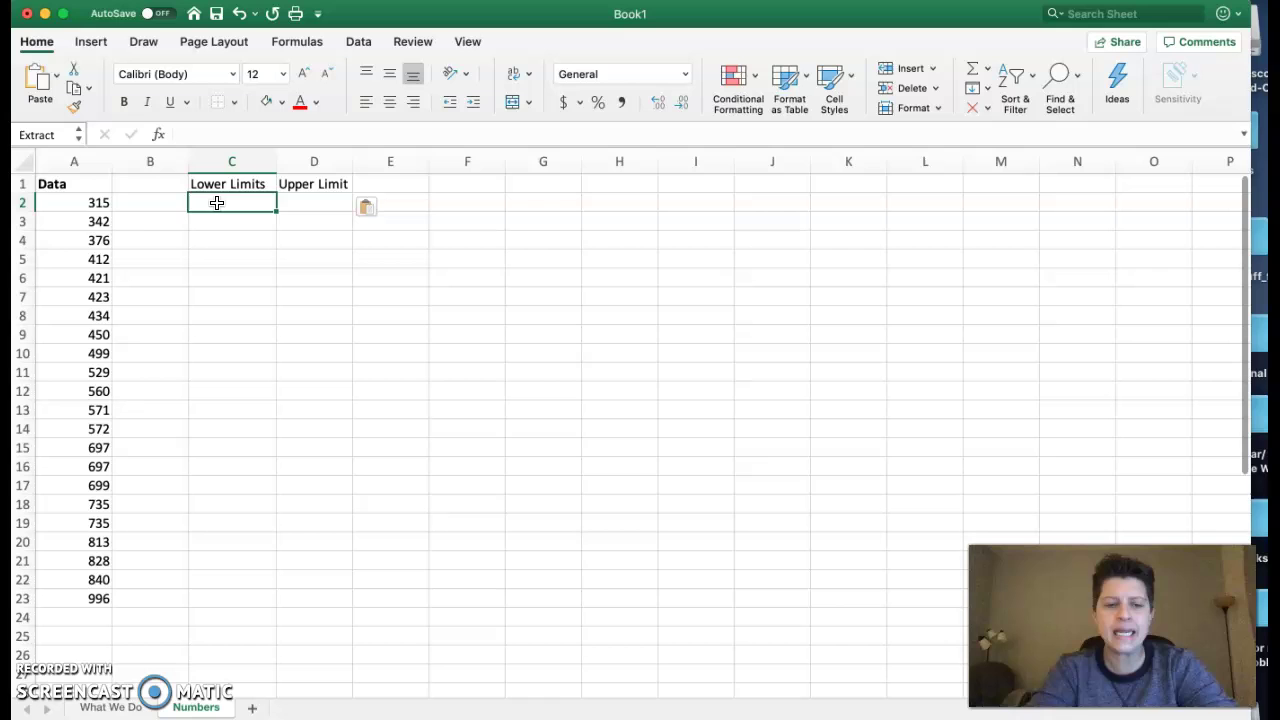
left_click(92, 202)
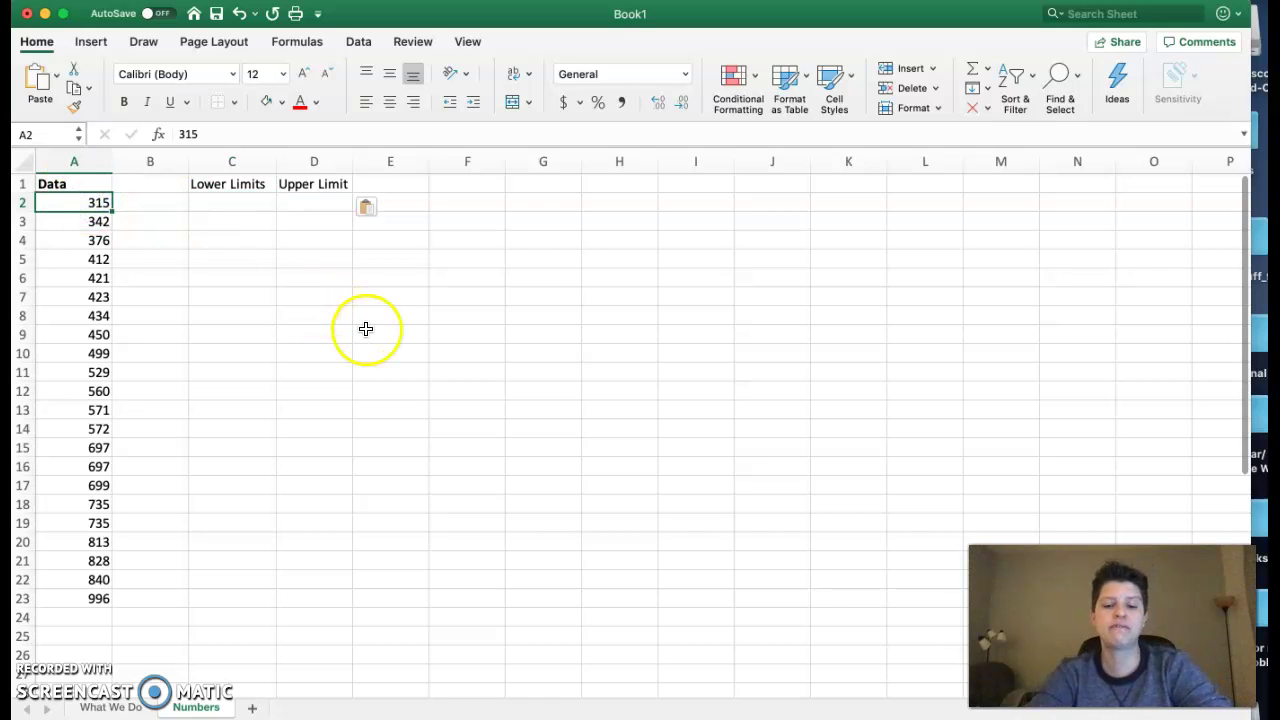
left_click(218, 201)
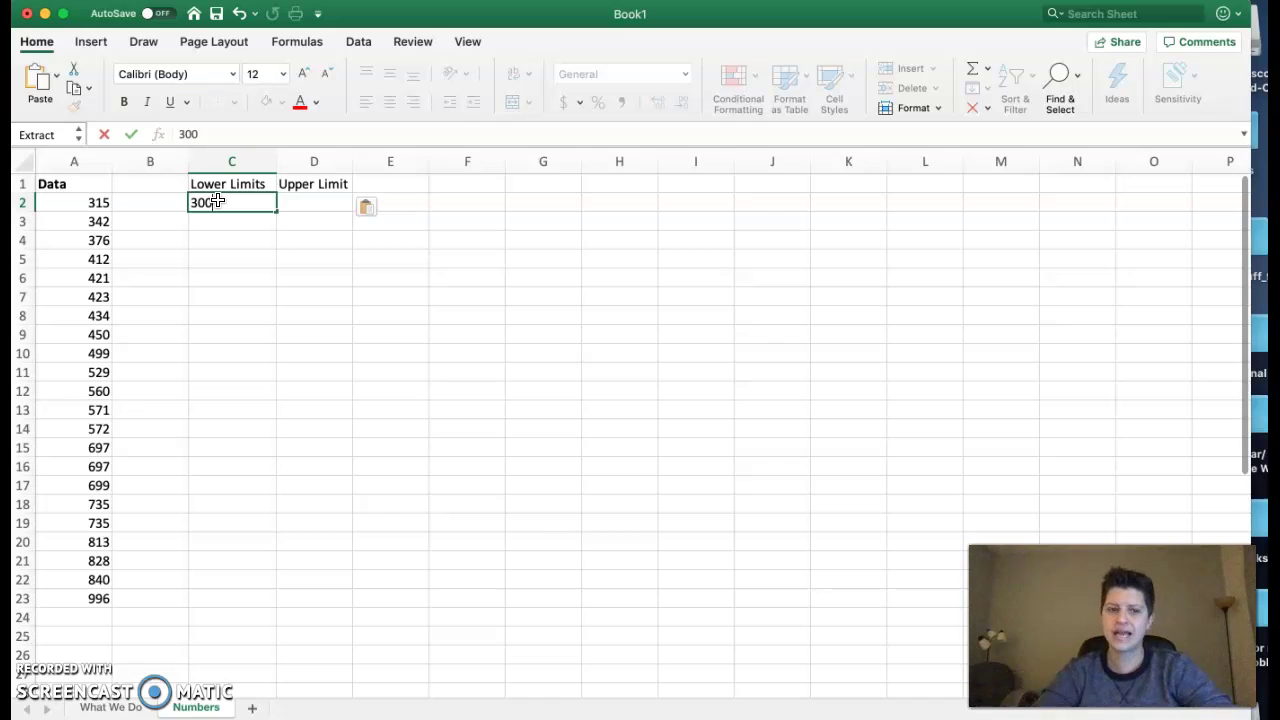
left_click(214, 222)
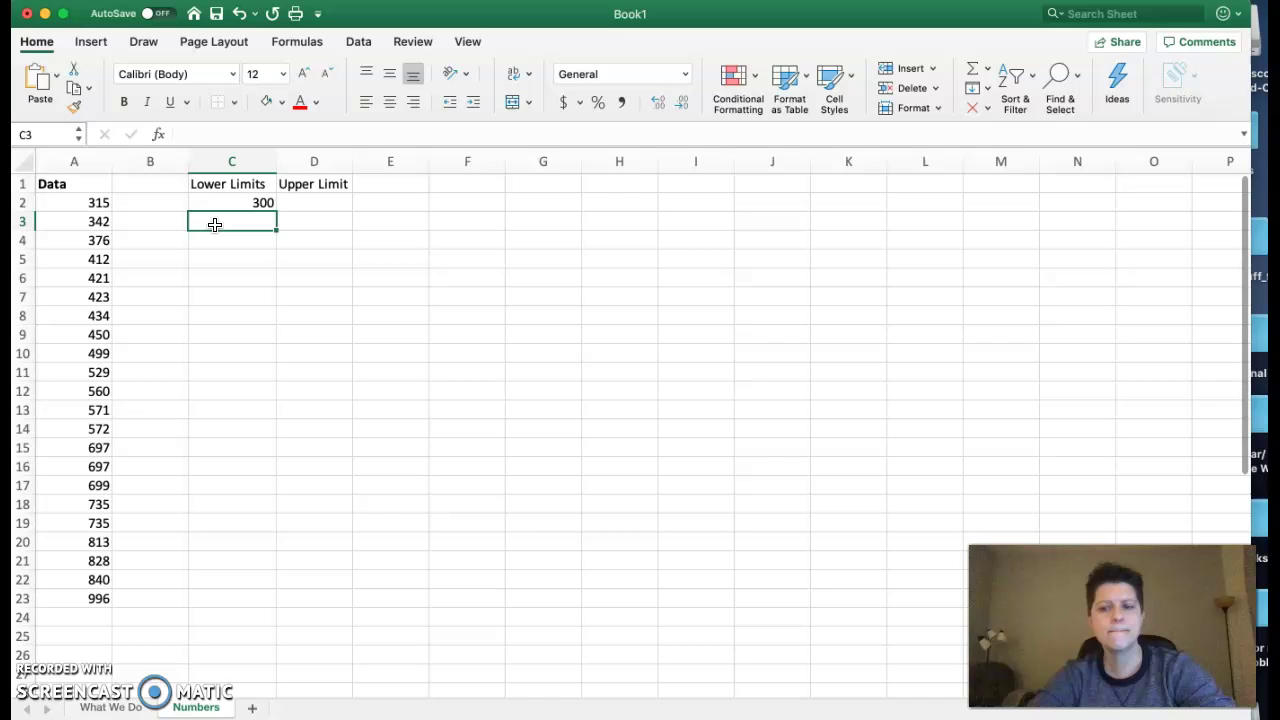
left_click(214, 240)
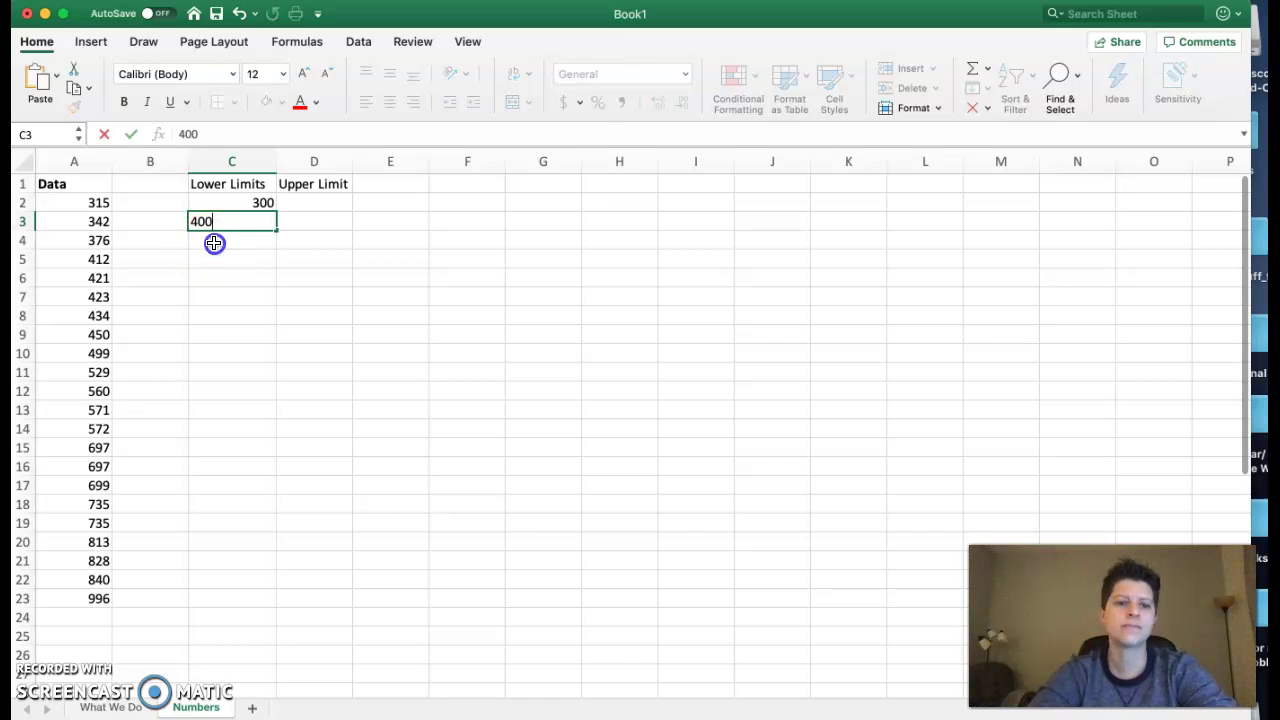
type("500")
left_click(218, 256)
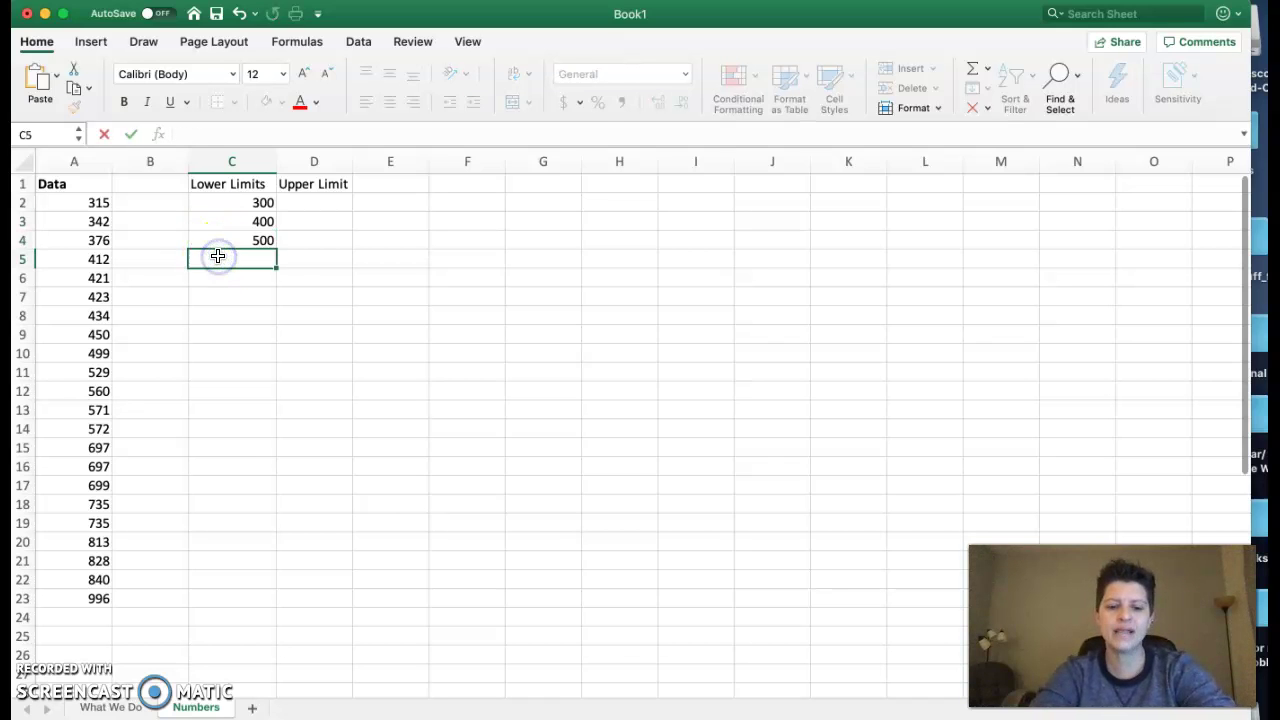
key("Return")
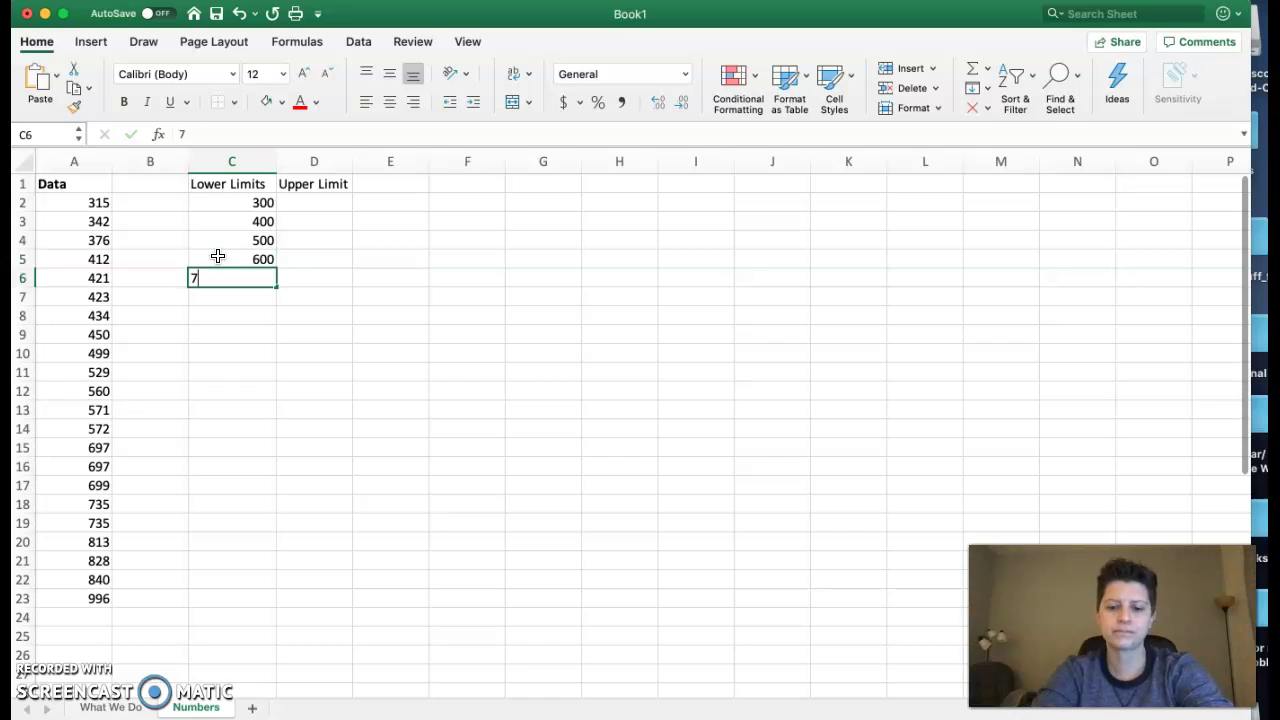
key("Return")
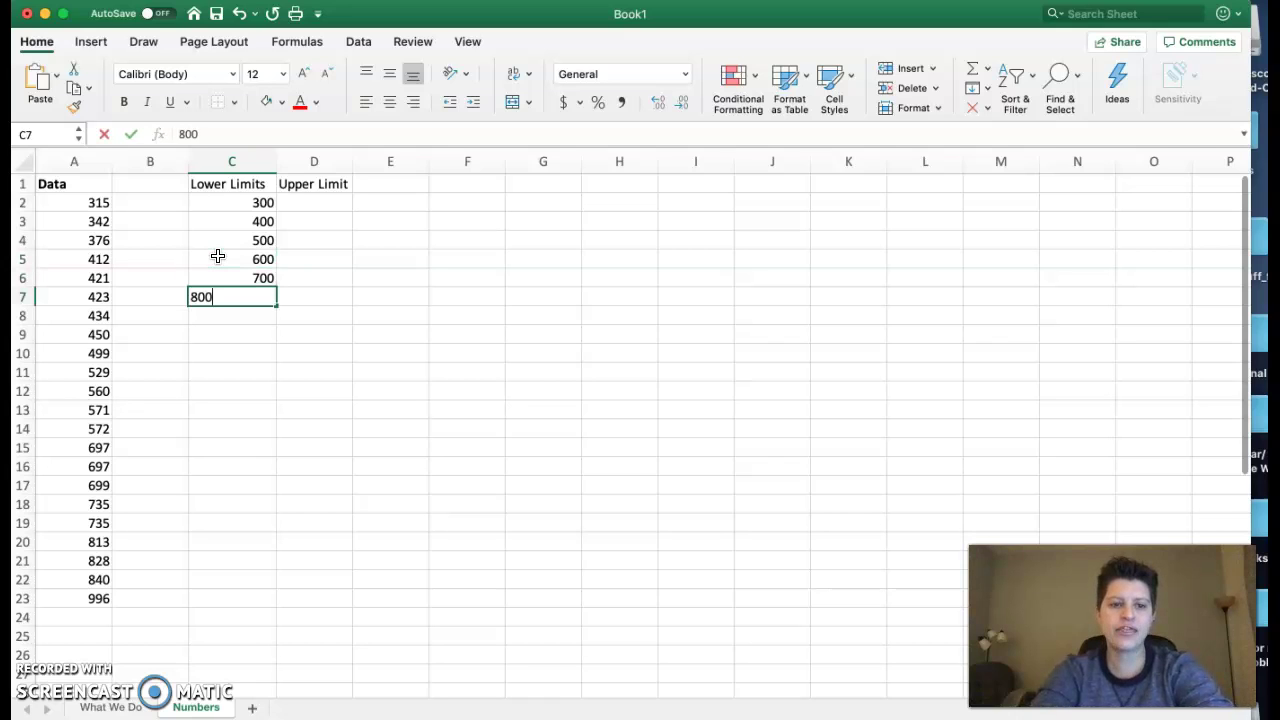
key("Return")
key("Return")
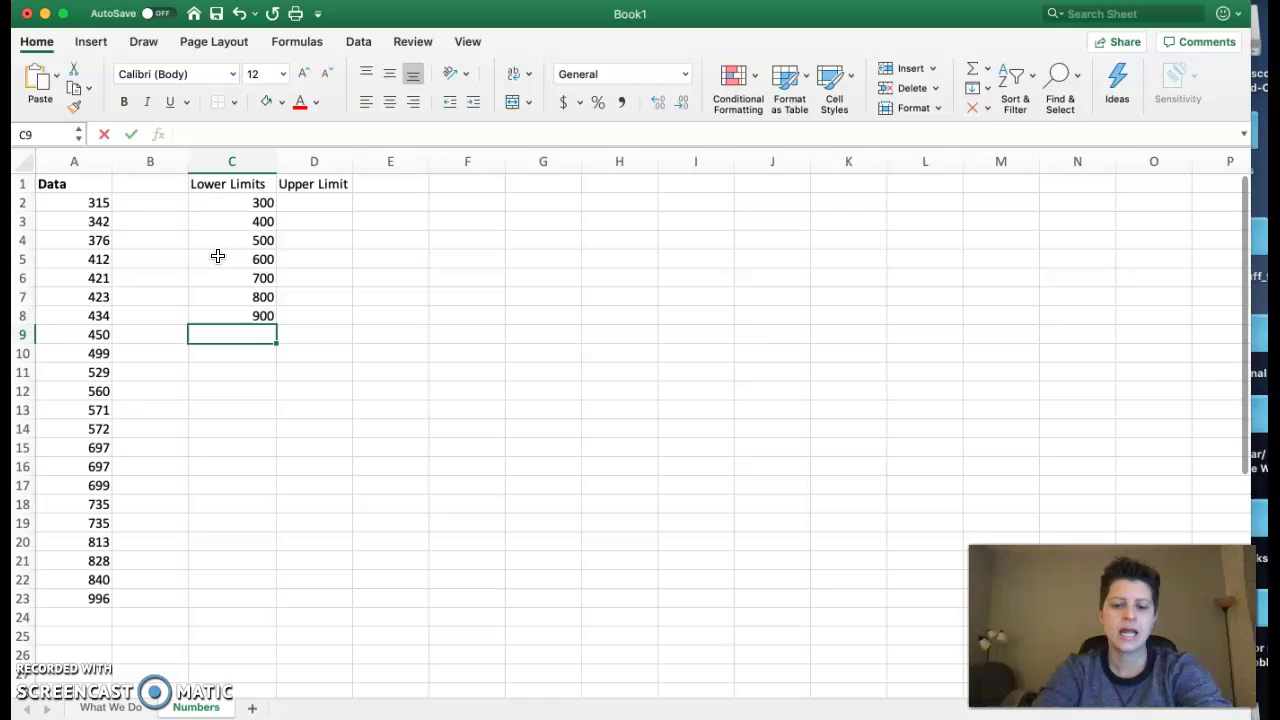
type("1000")
key("Return")
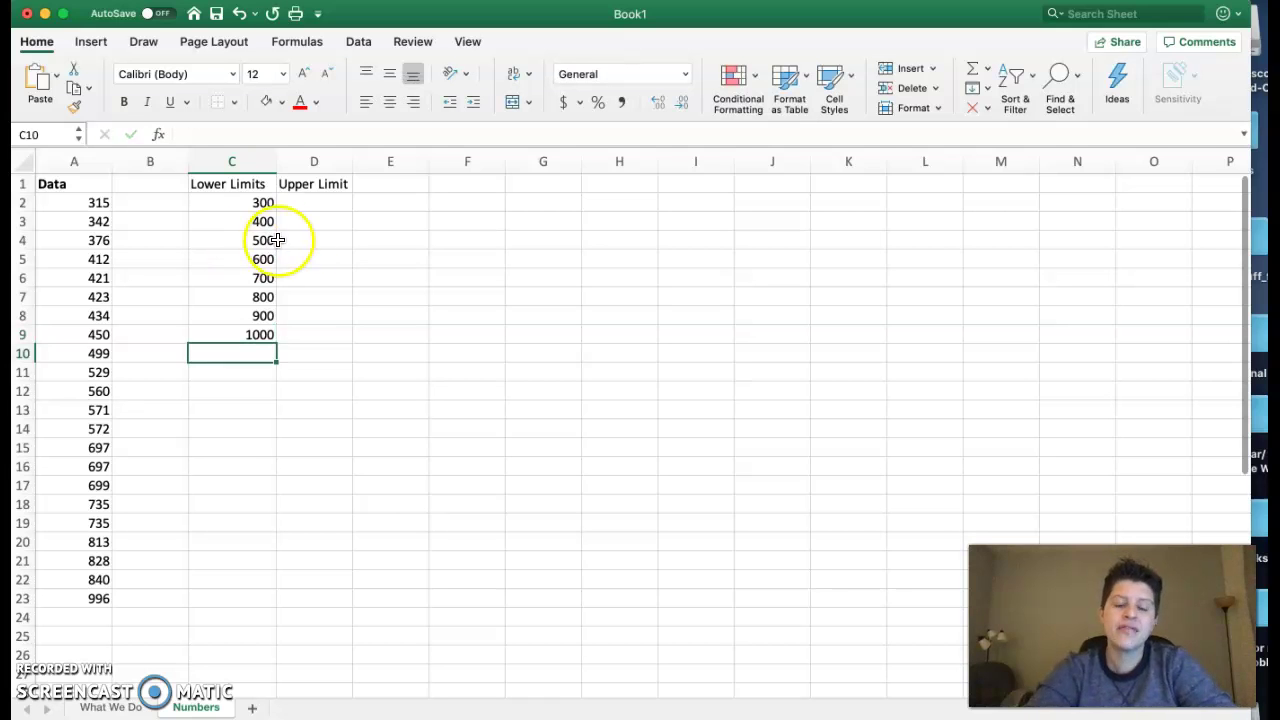
- Fill the Upper Limit column in D2:D8 with 399, 499, 599, 699, 799, 899 and 999
left_click(311, 202)
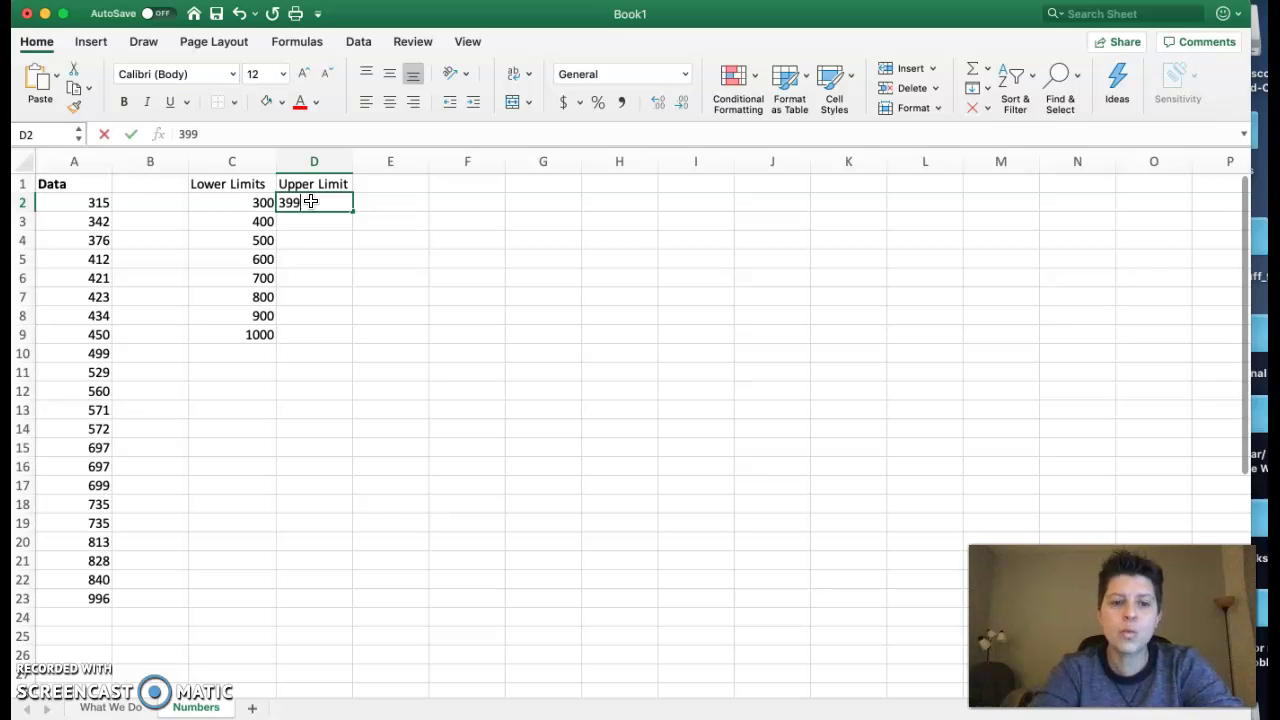
left_click(311, 220)
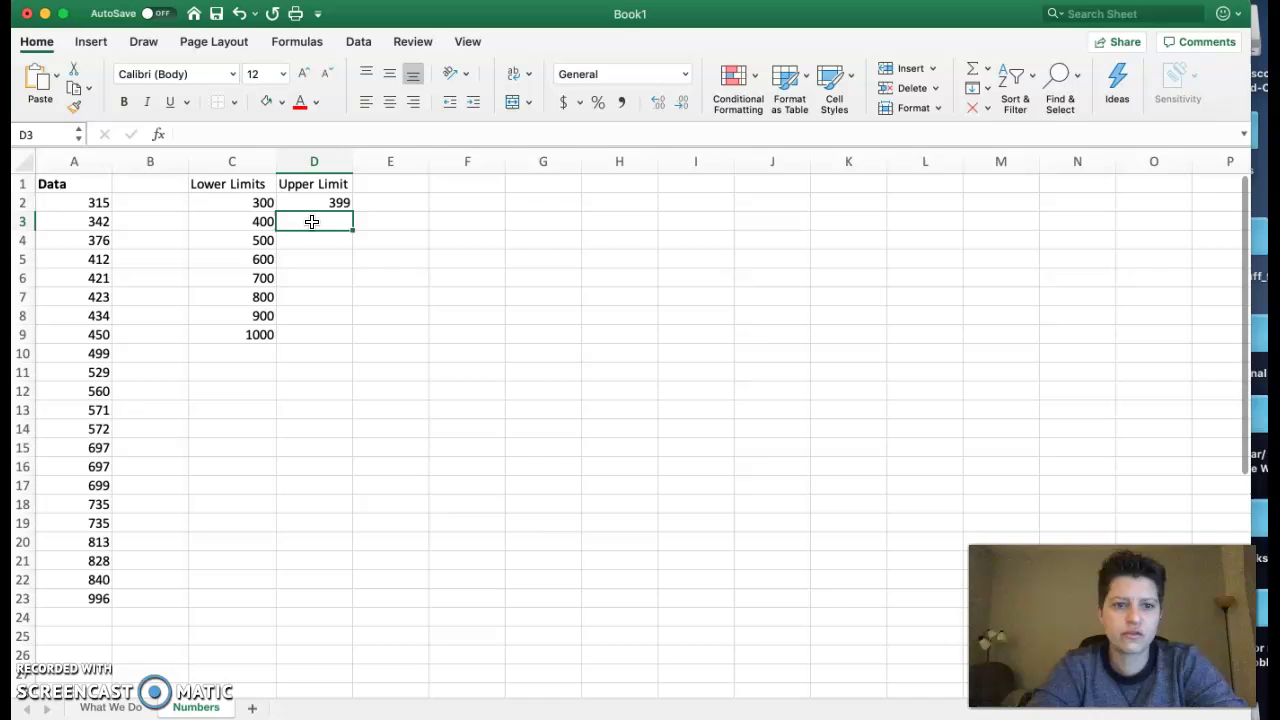
type("499")
key("Return")
type("5")
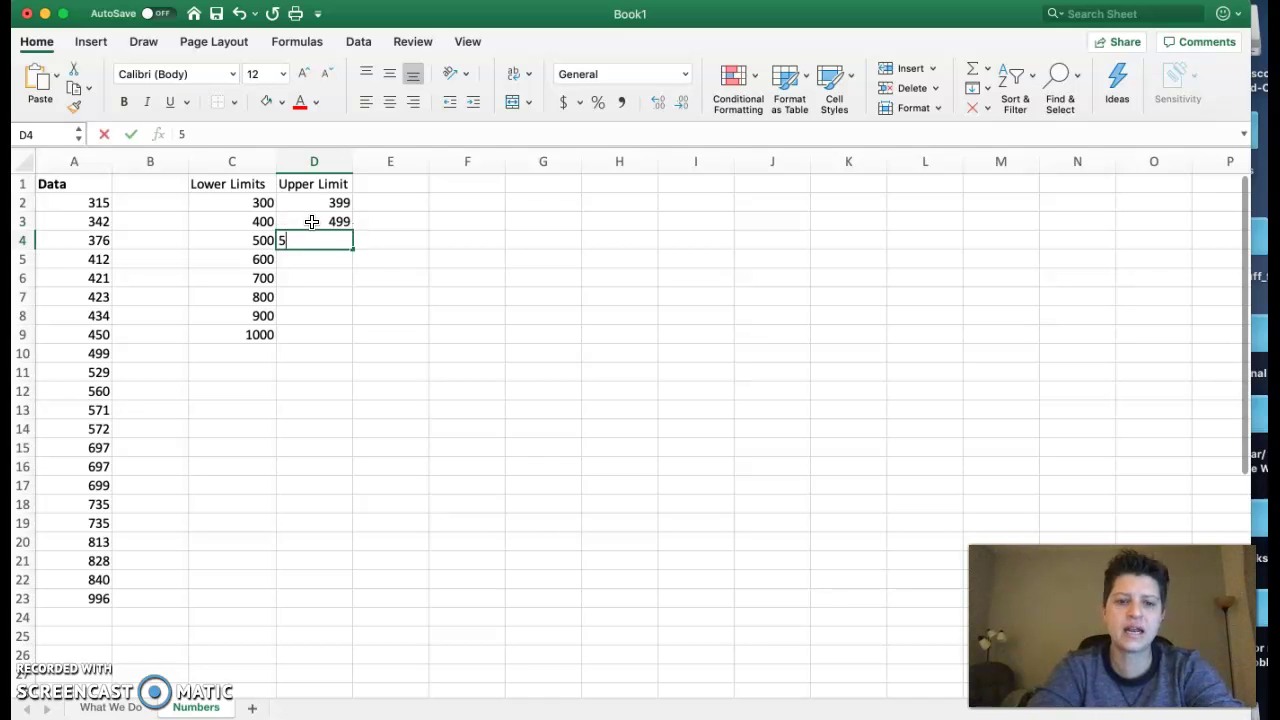
type("99")
key("Return")
type("609")
key("Return")
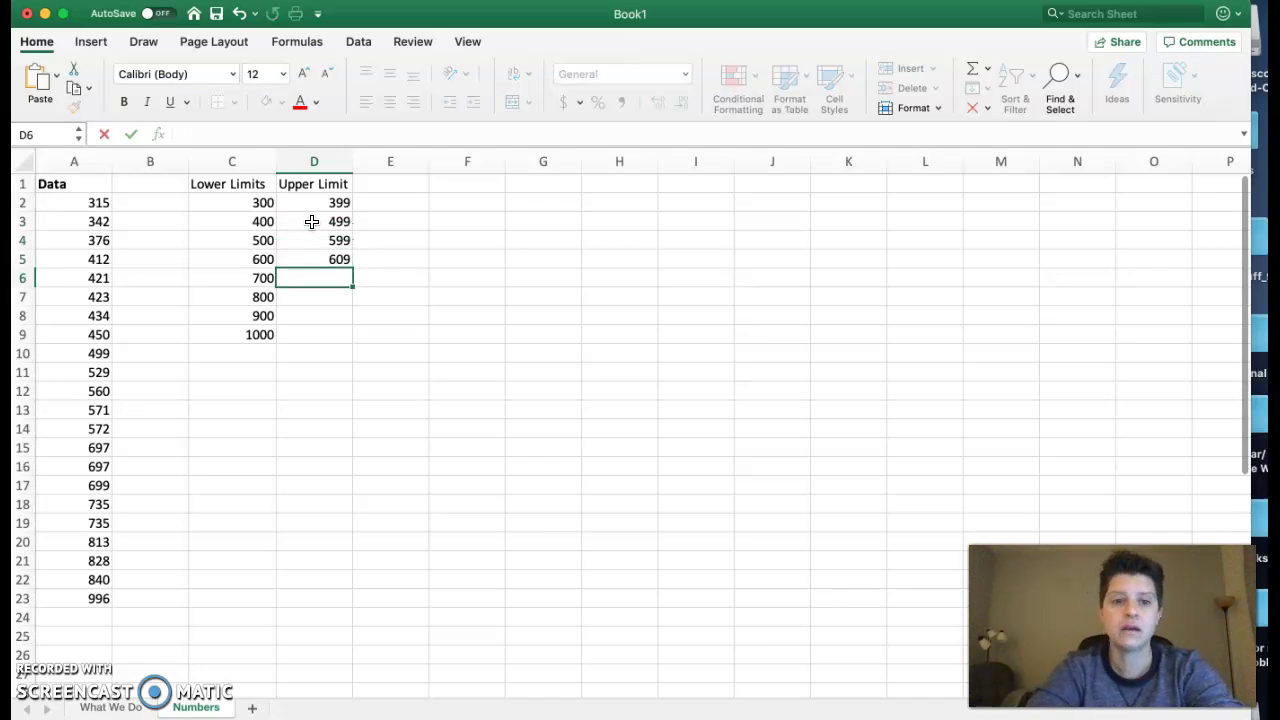
left_click(316, 259)
type("699")
key("Return")
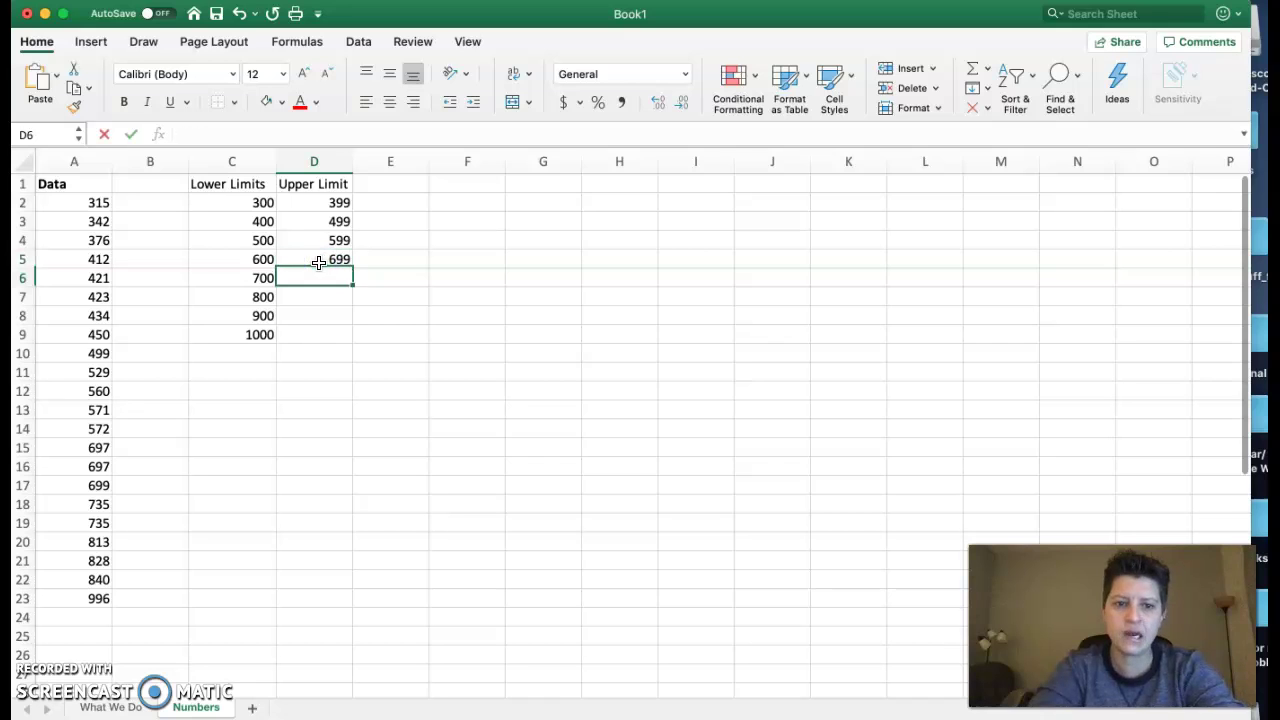
type("799")
key("Return")
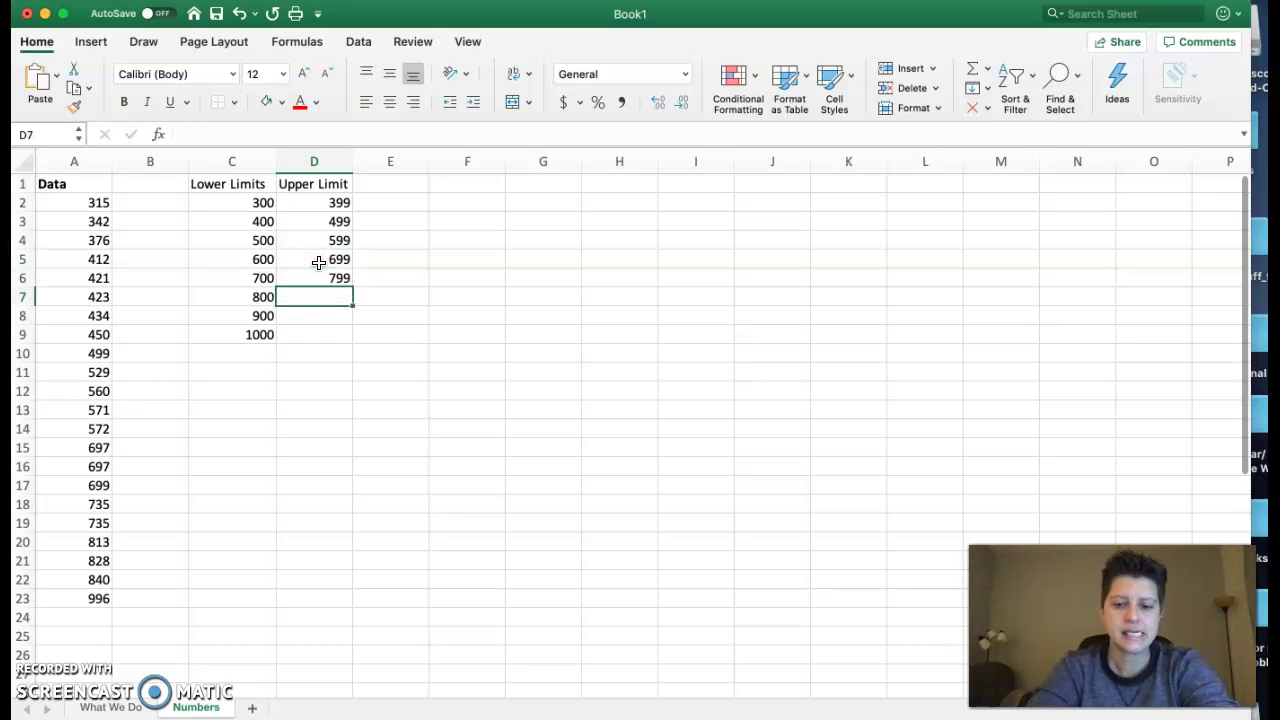
key("Return")
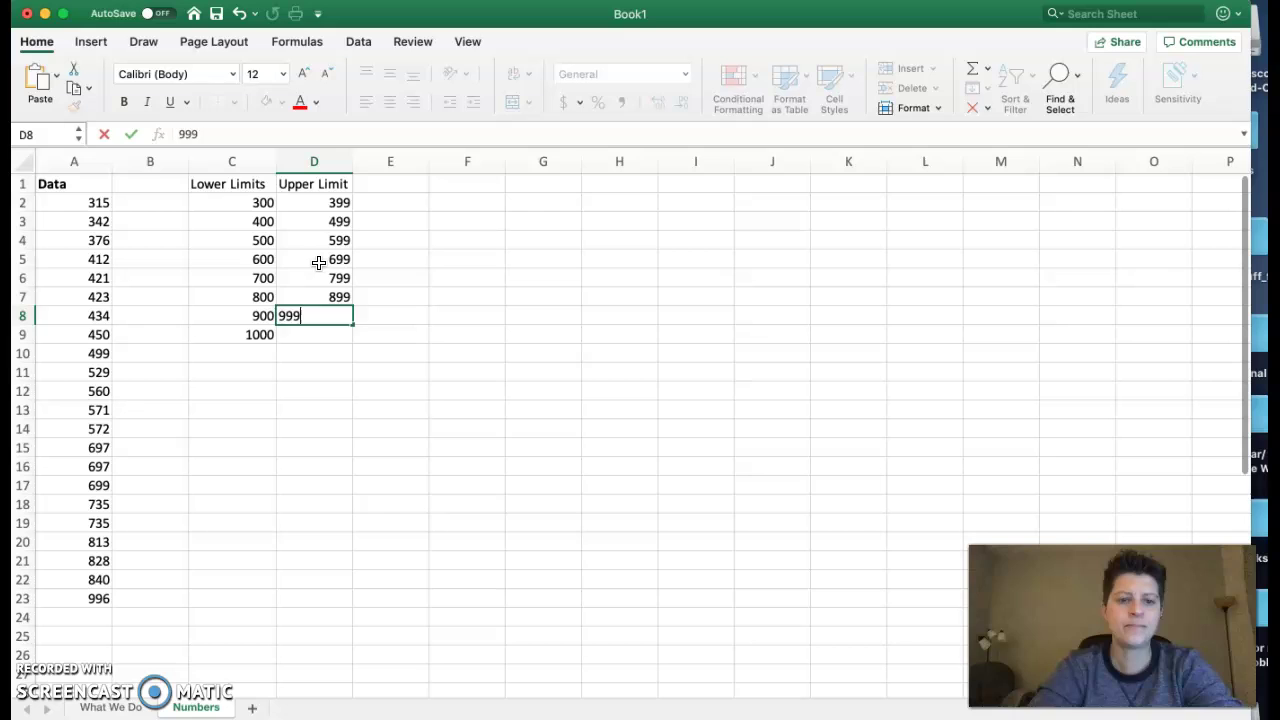
key("Return")
- Delete the unneeded lower limit 1000 from cell C9
left_click(97, 596)
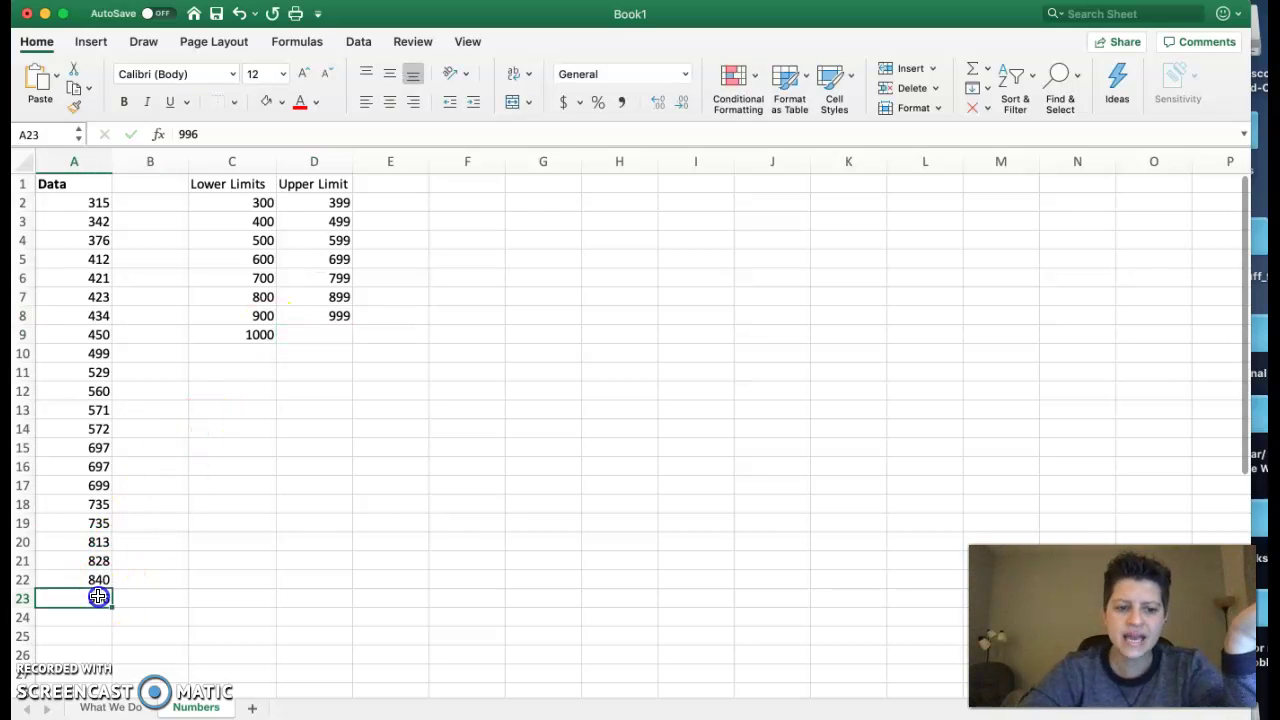
left_click(257, 350)
left_click(258, 334)
key("Delete")
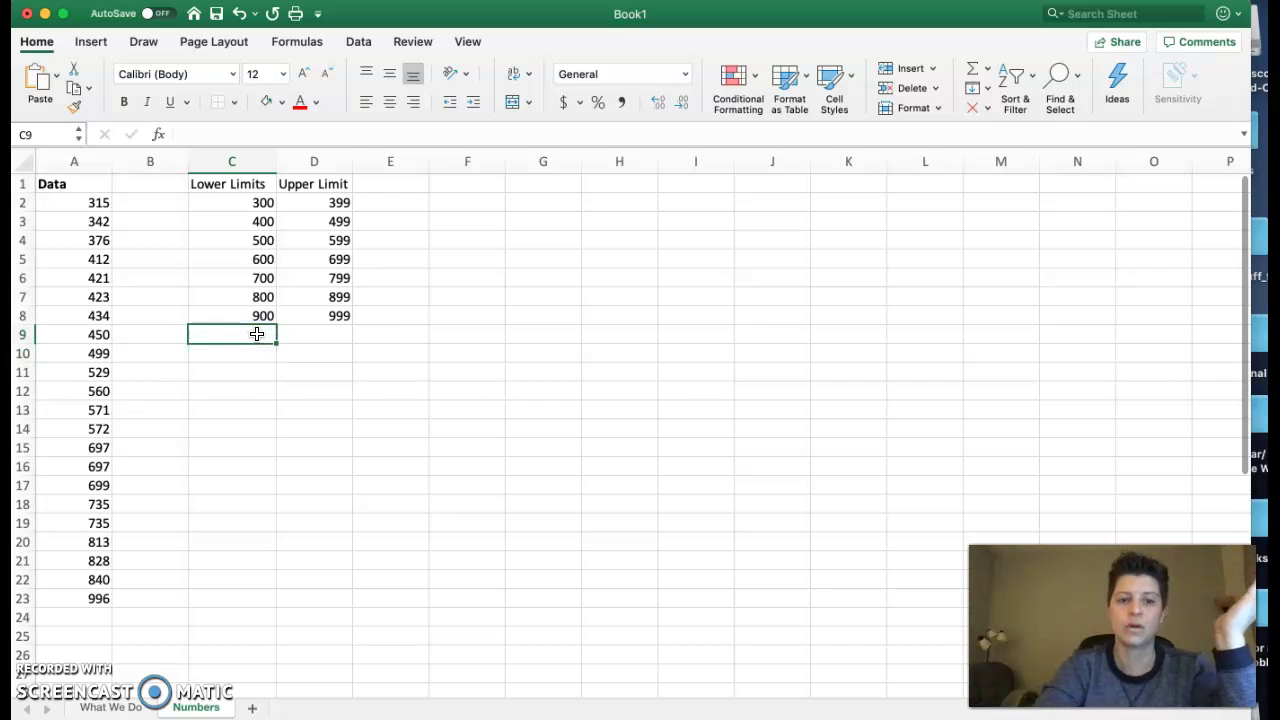
left_click_drag(254, 316, 320, 314)
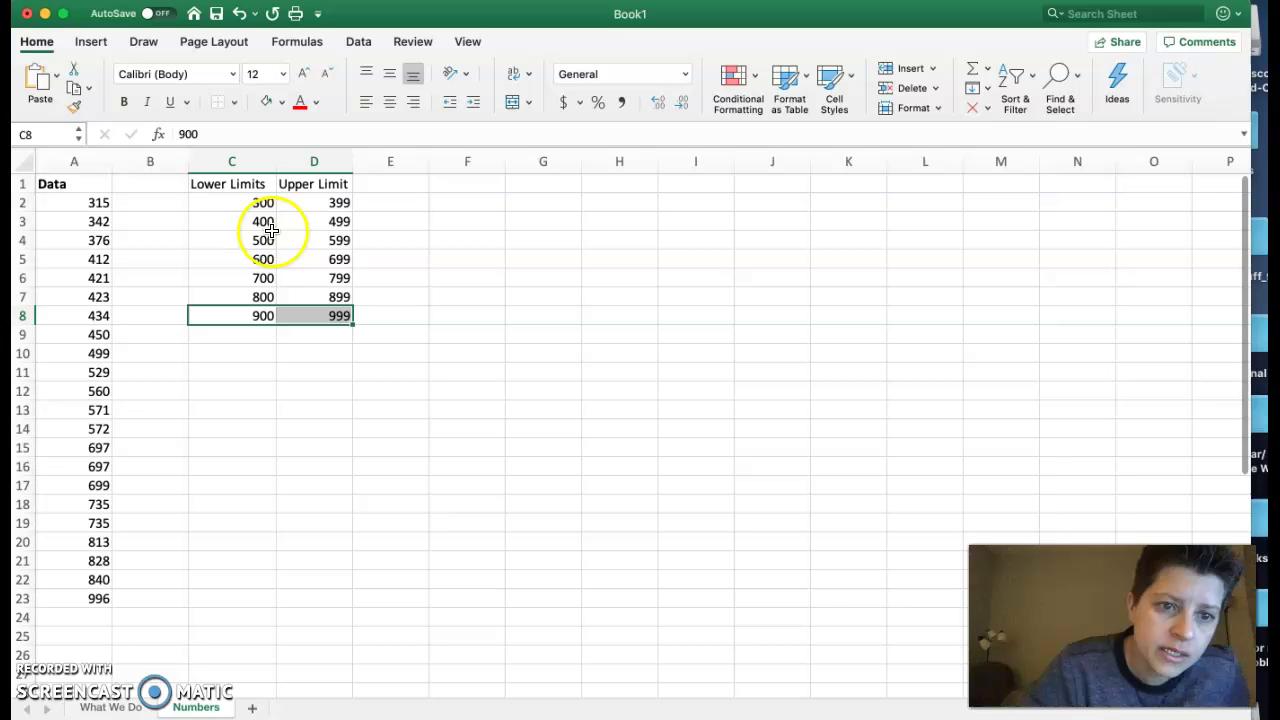
left_click_drag(257, 203, 315, 206)
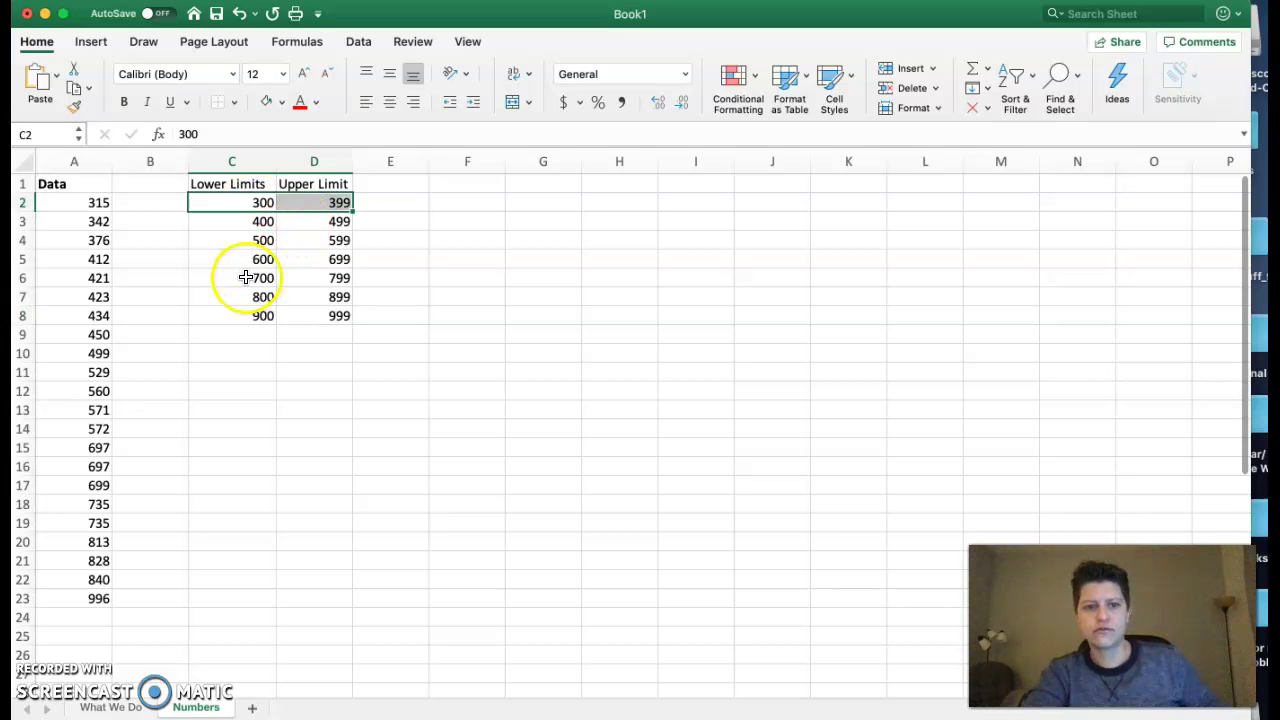
left_click_drag(257, 315, 323, 314)
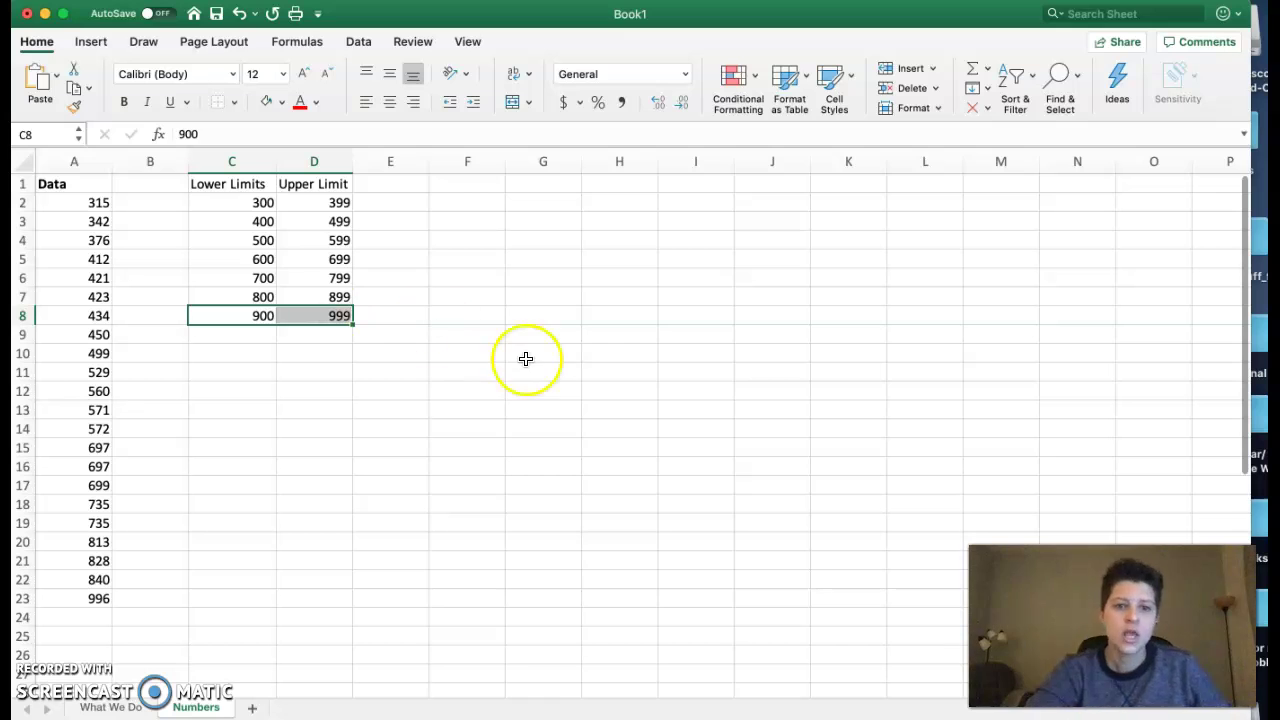
- Generate a Data Analysis histogram of A2:A23 with bin range D2:D8, output to a new worksheet with a chart and without Pareto sorting
left_click(470, 331)
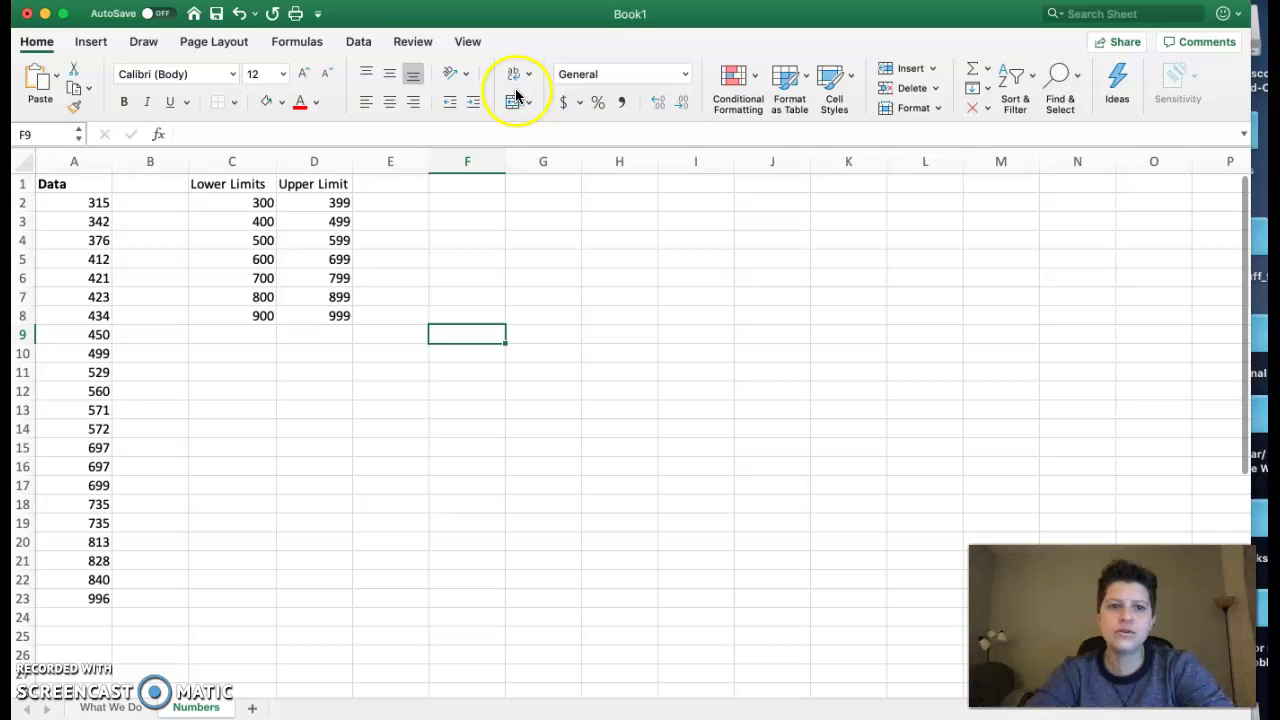
left_click(358, 42)
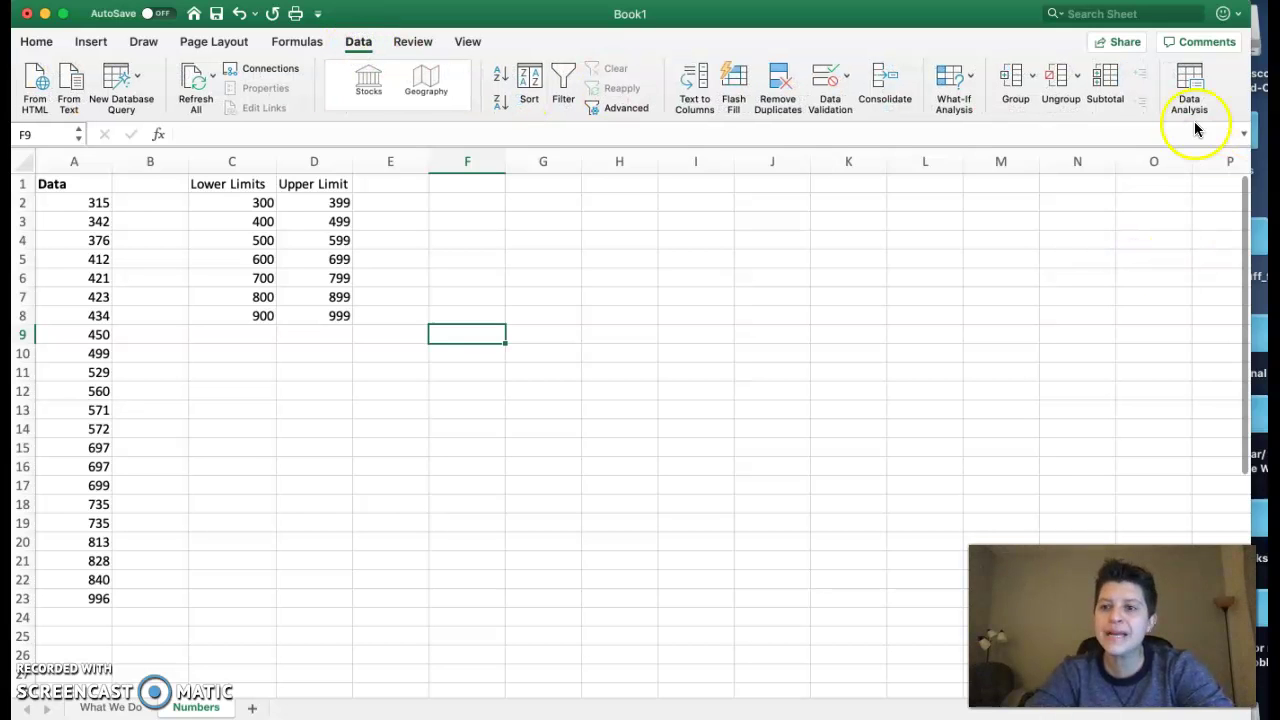
left_click(1190, 100)
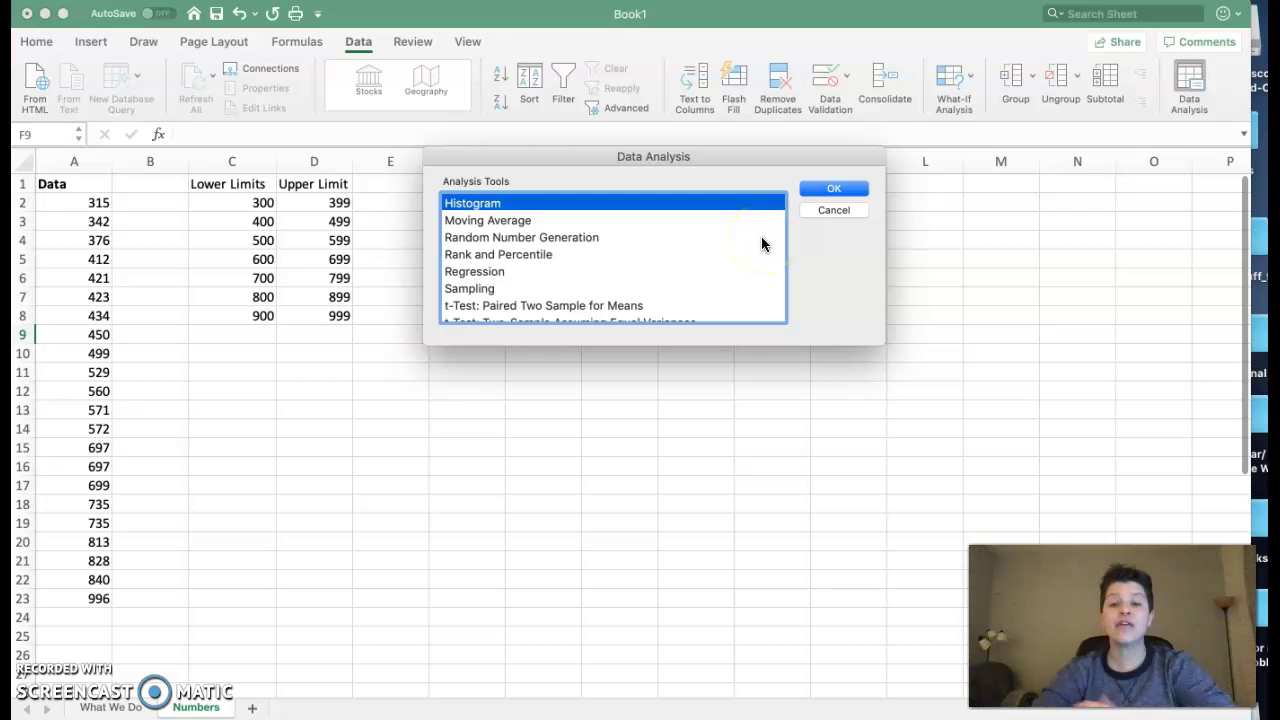
left_click(835, 190)
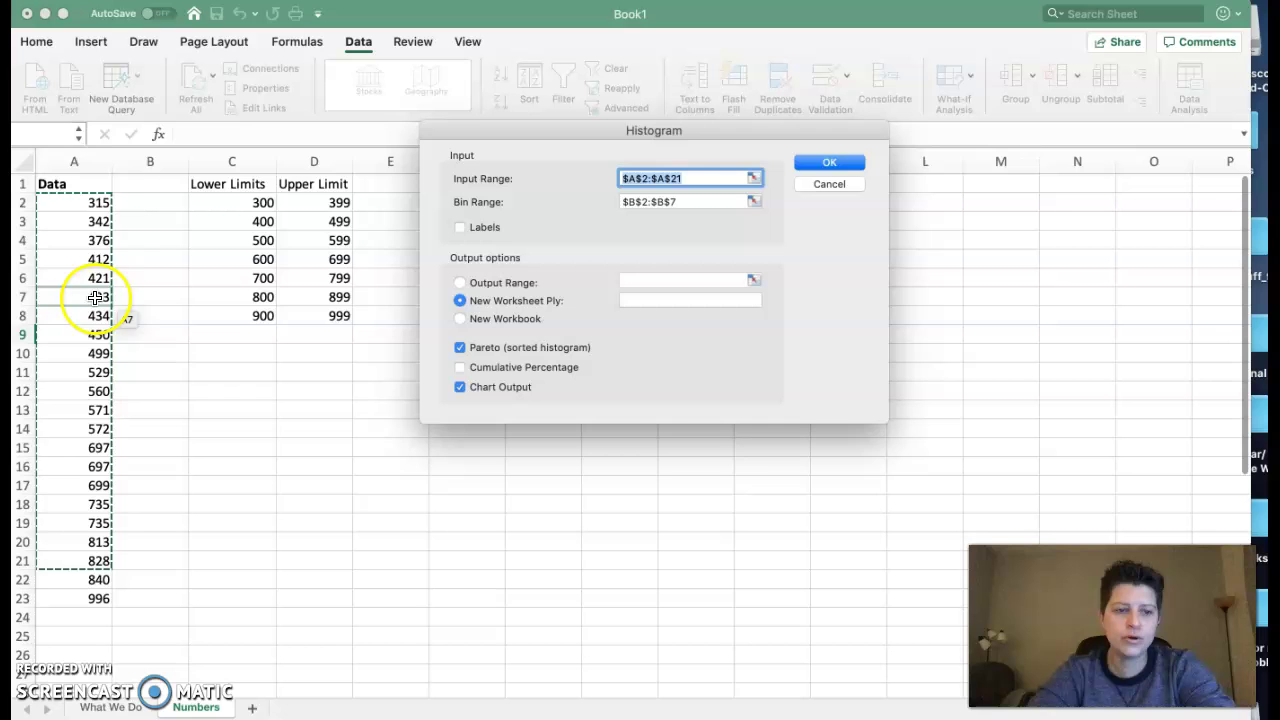
left_click_drag(70, 202, 62, 601)
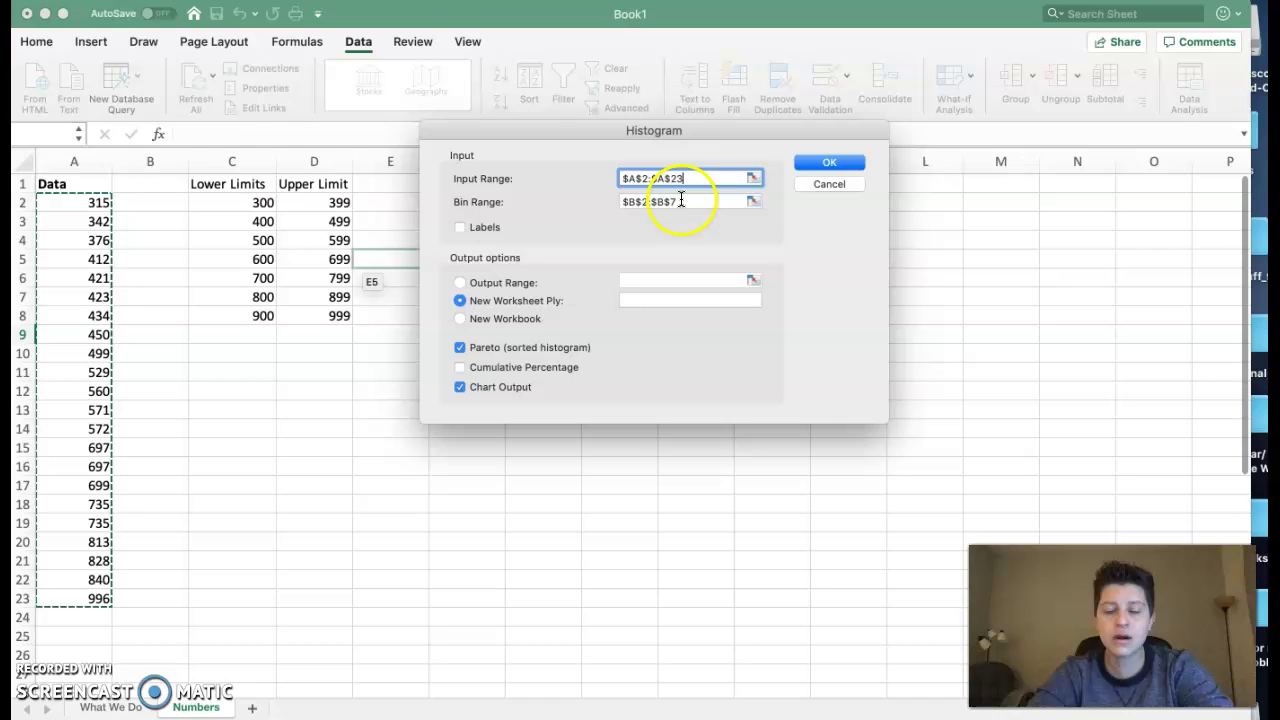
left_click_drag(680, 201, 571, 200)
key("BackSpace")
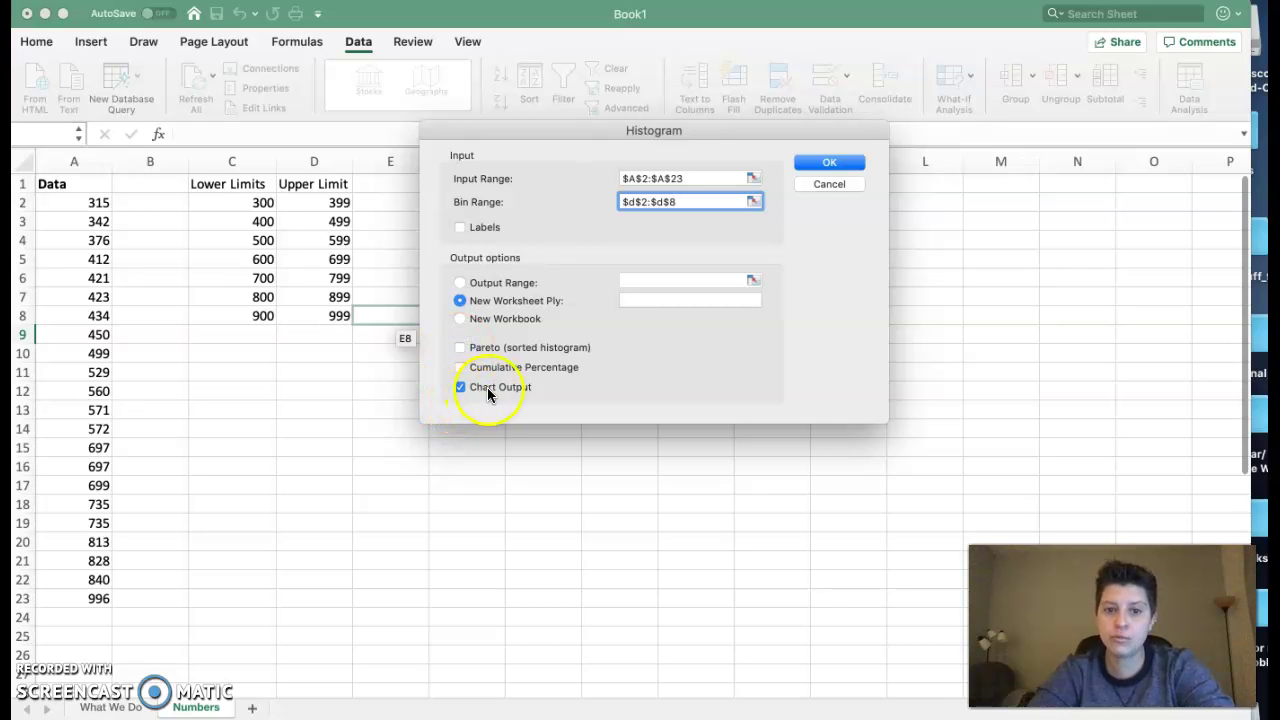
left_click(841, 162)
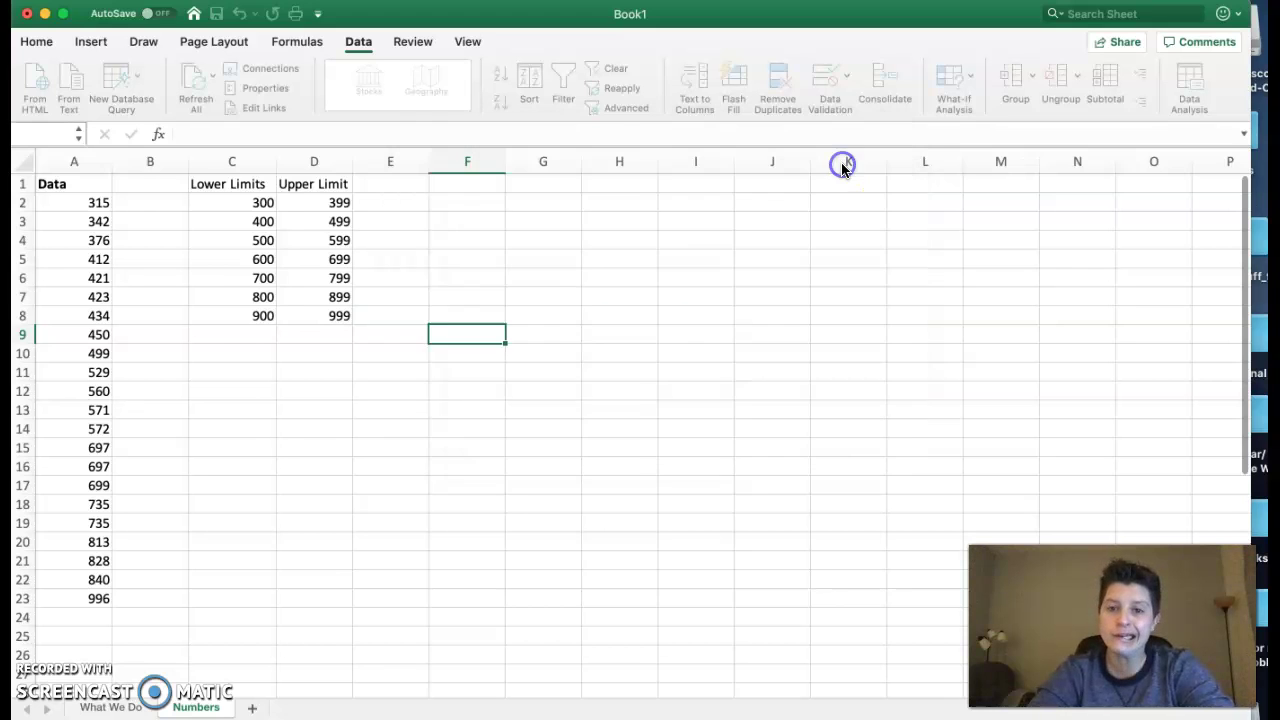
- Open the generated histogram sheet and clear the "More" bin and its frequency from A9:B9
left_click(190, 706)
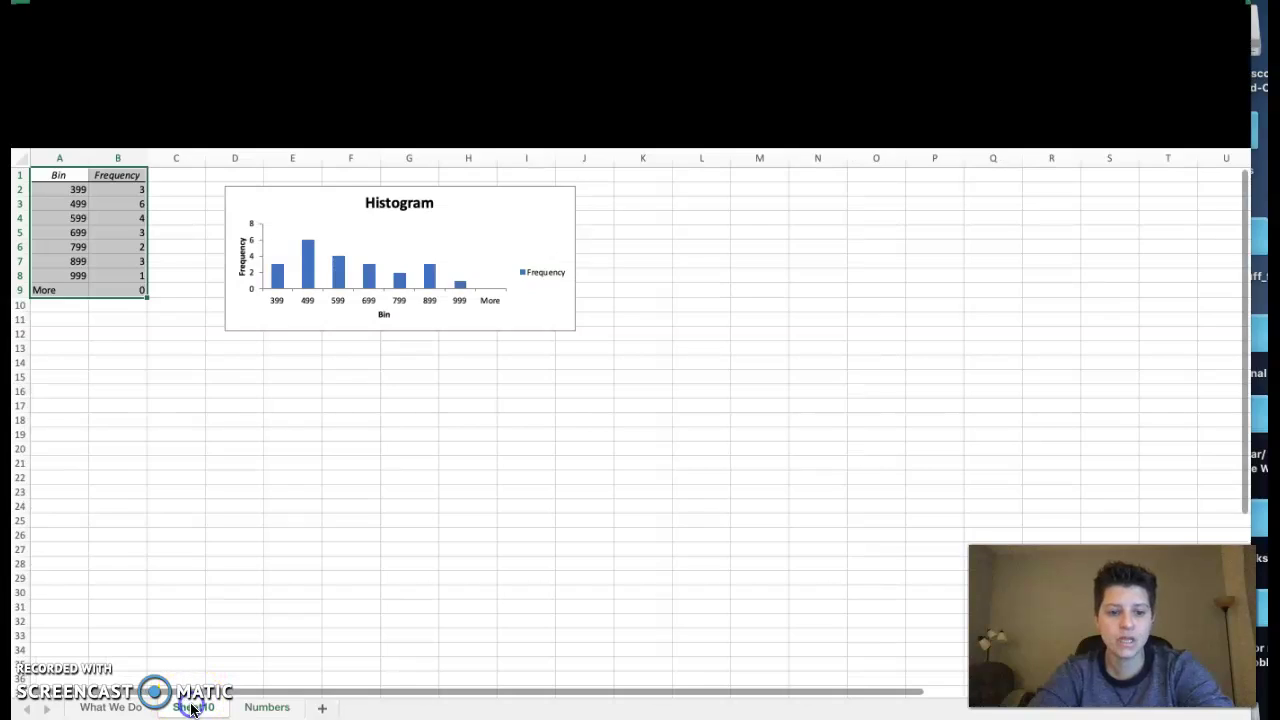
left_click(131, 314)
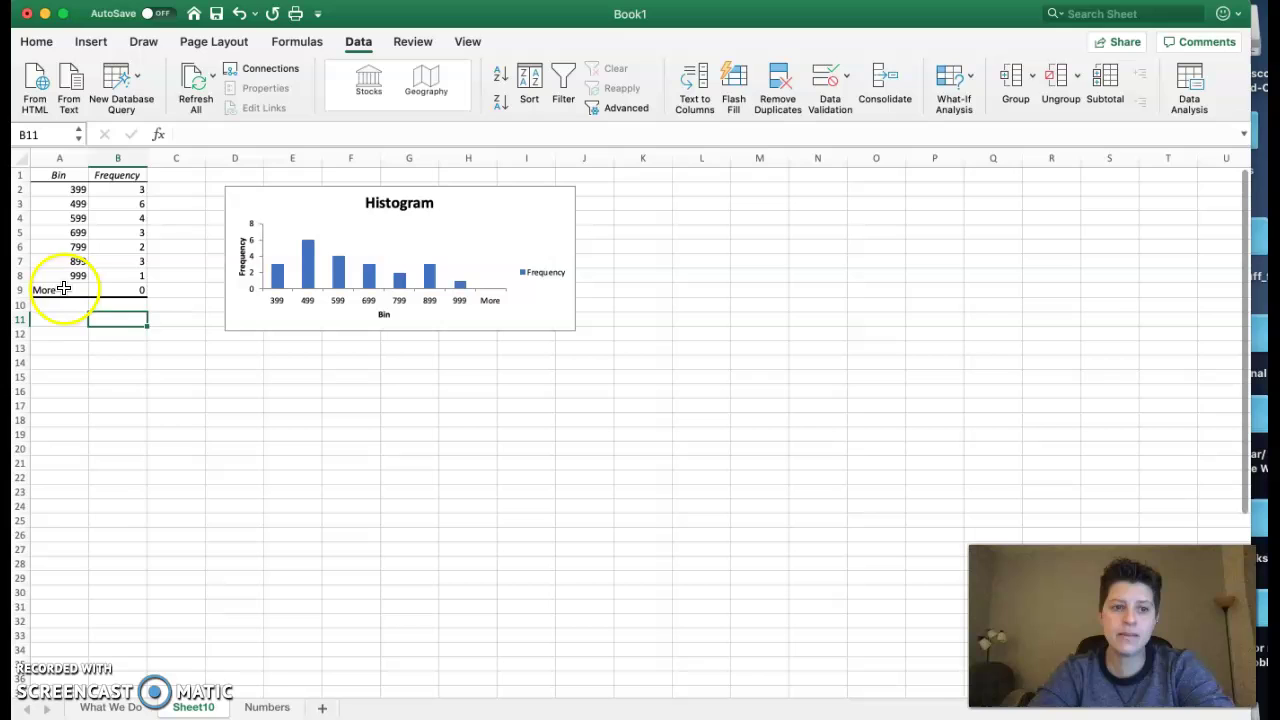
left_click_drag(62, 289, 107, 288)
left_click(131, 364)
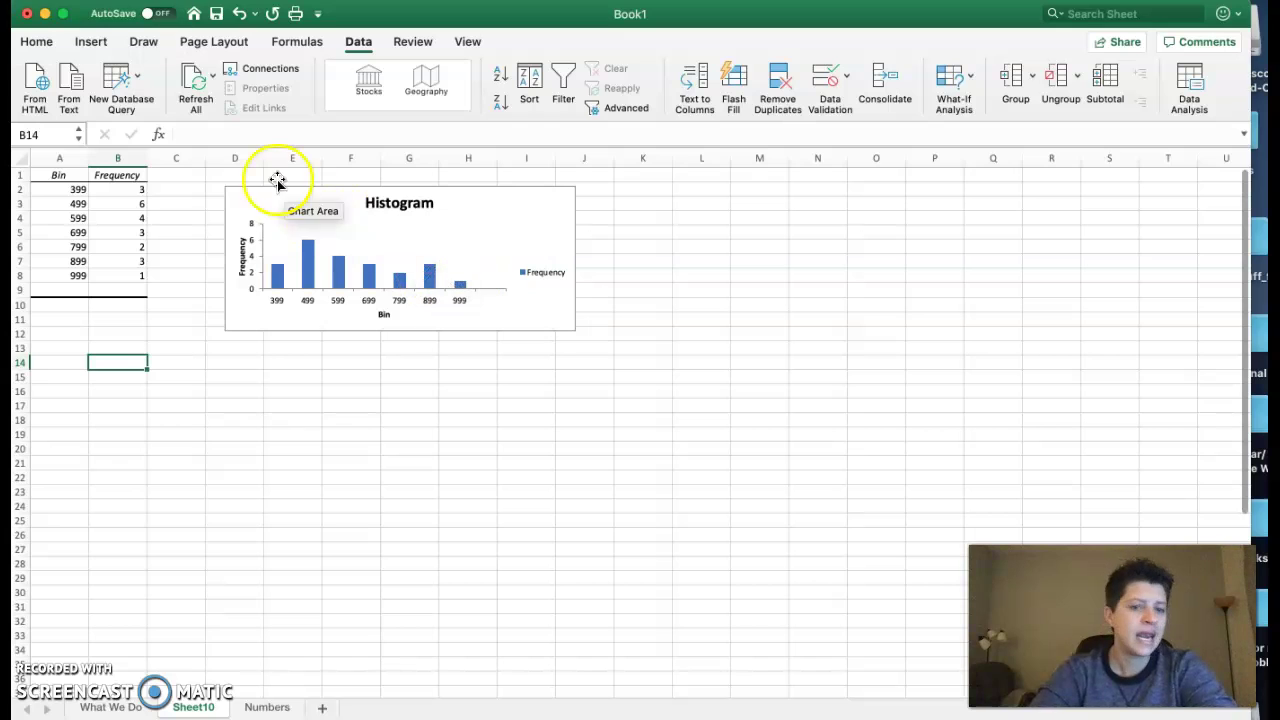
- Insert a blank column before the Bin column of the frequency table
left_click(60, 158)
right_click(60, 158)
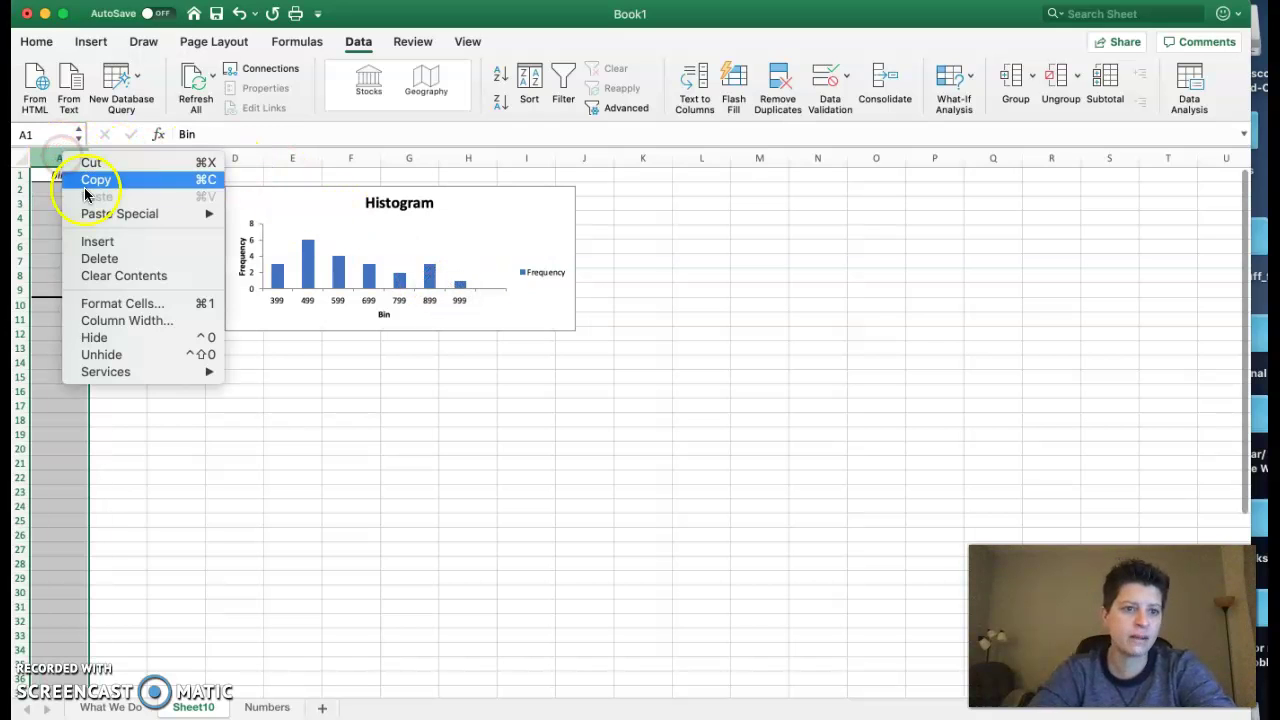
left_click(97, 241)
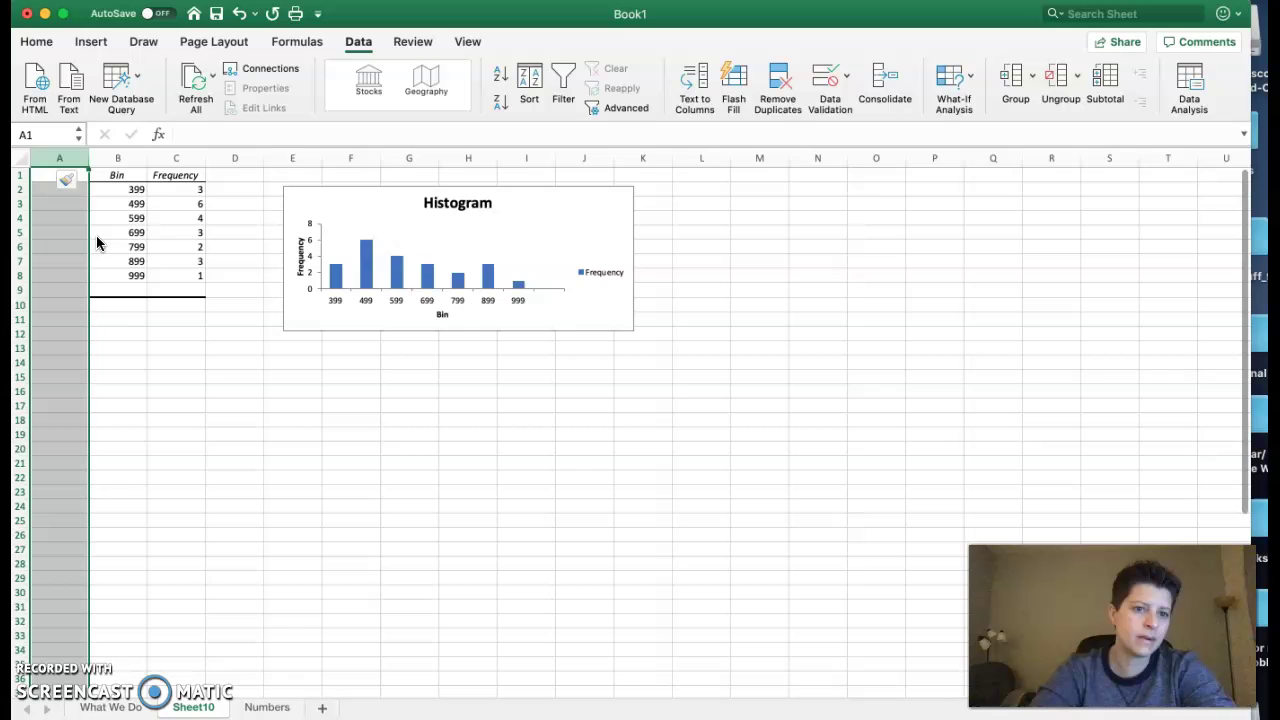
- Enter the lower class limits 300 and 400 in A2 and A3 beside the first two bins
left_click(34, 192)
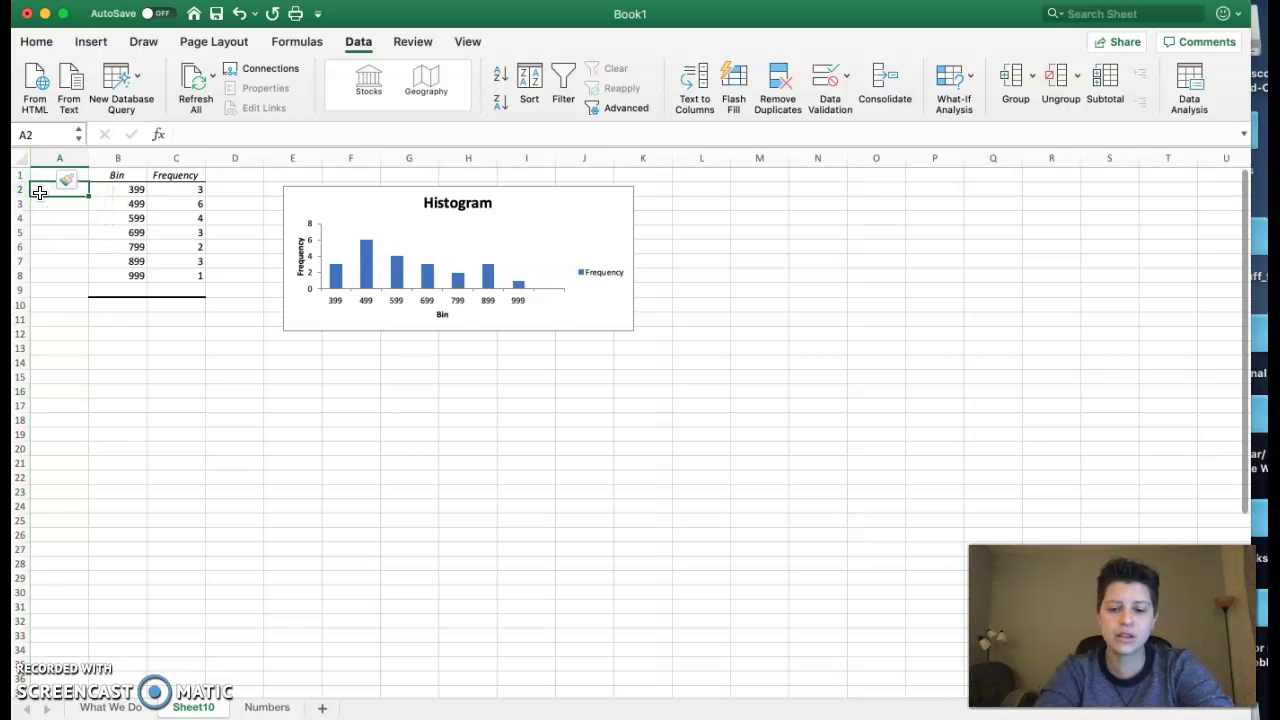
left_click(62, 188)
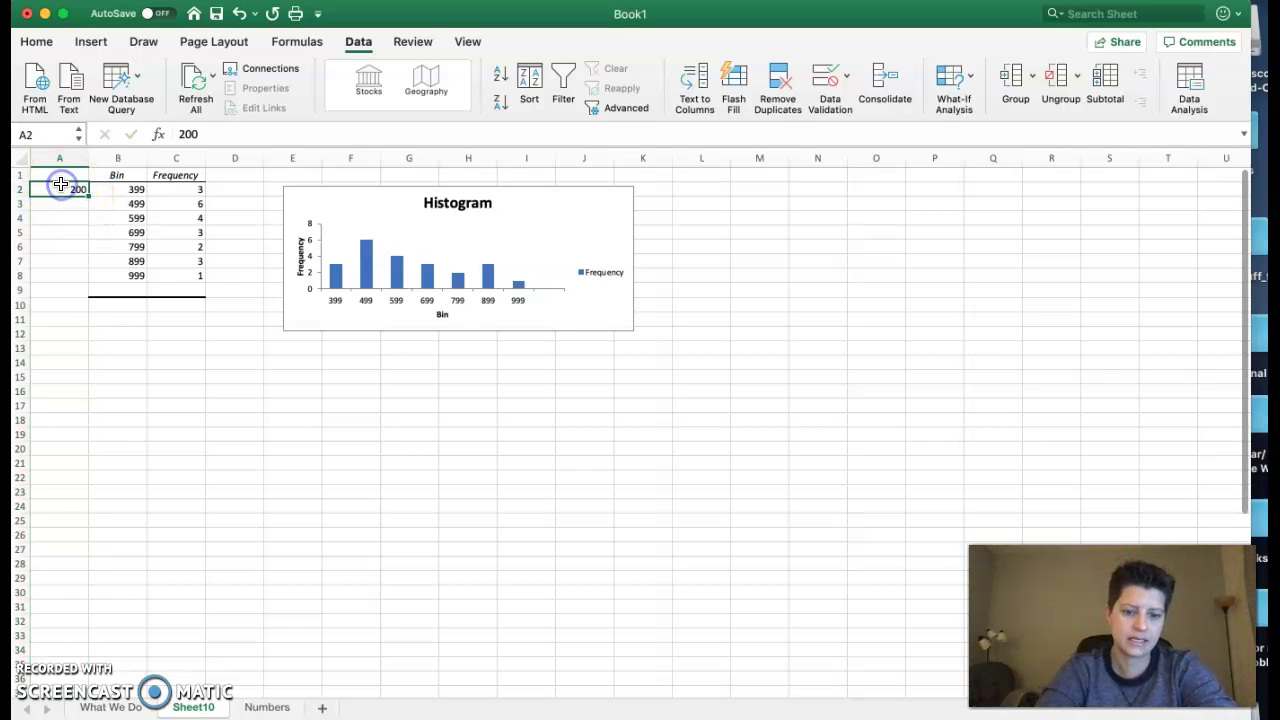
type("300")
key("Return")
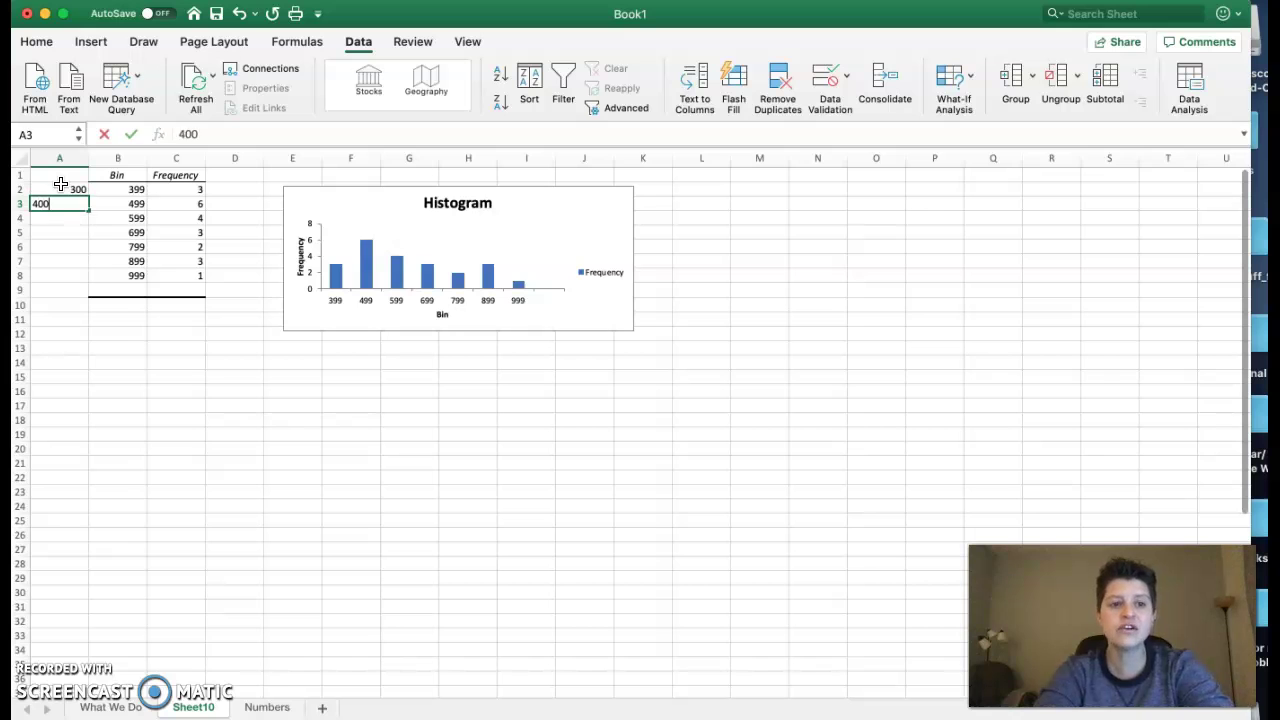
key("Return")
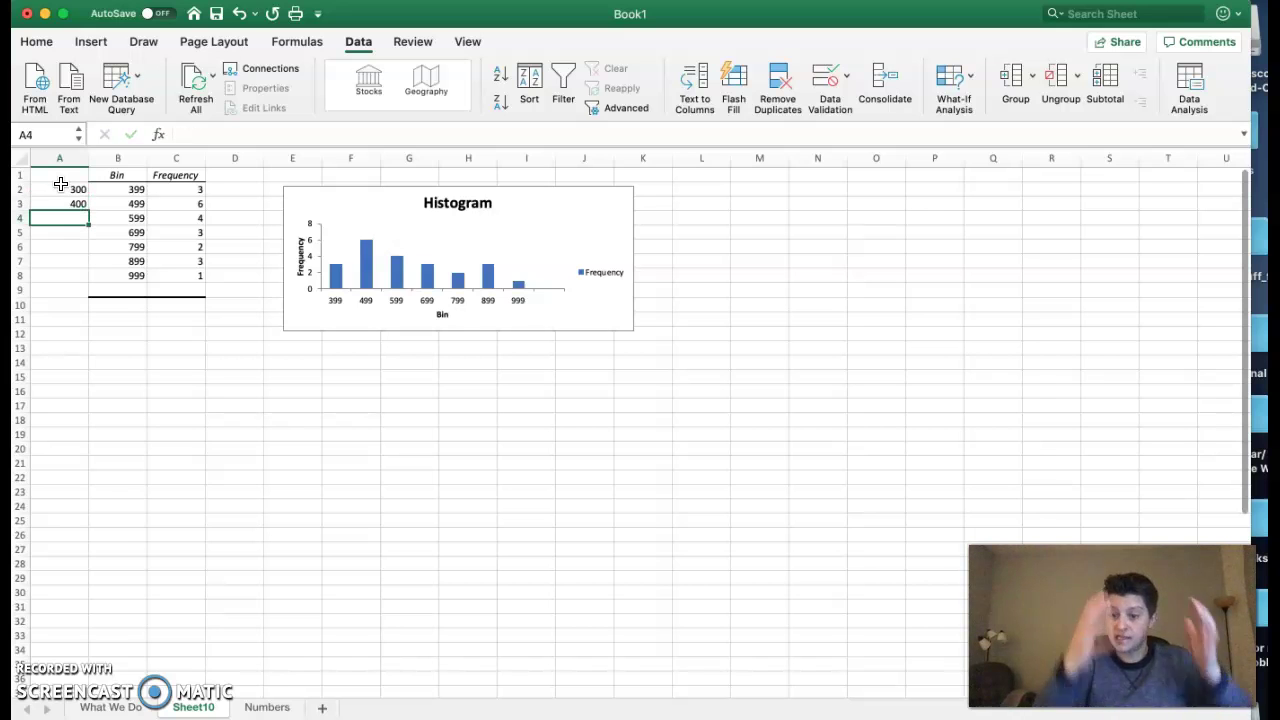
- Insert a histogram chart from the data in A2:A23 on the Numbers sheet
left_click(264, 707)
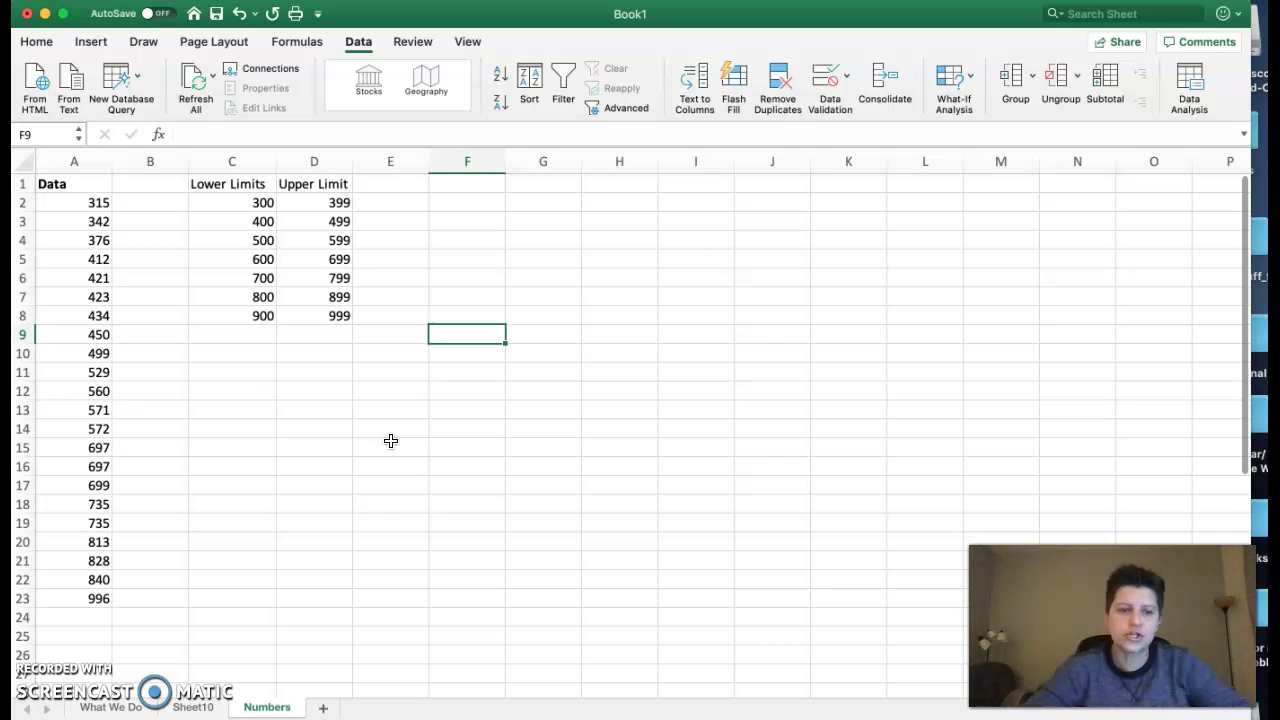
left_click_drag(97, 202, 86, 607)
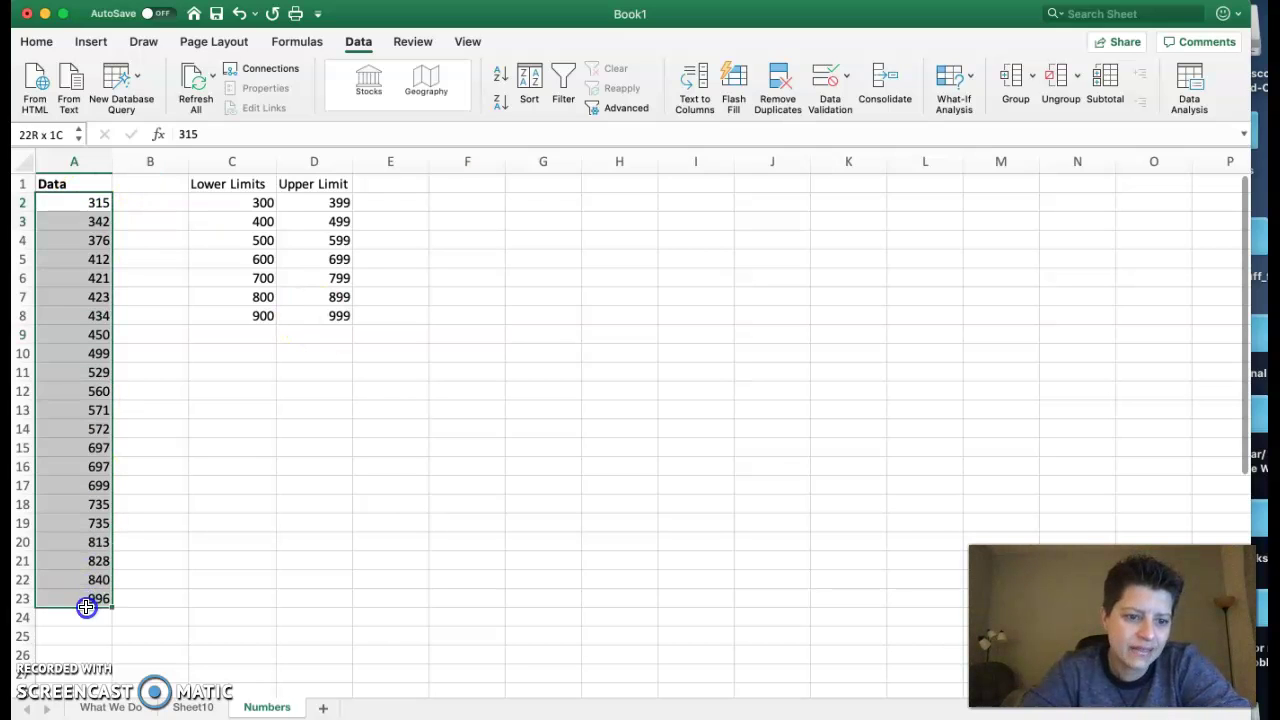
left_click(93, 45)
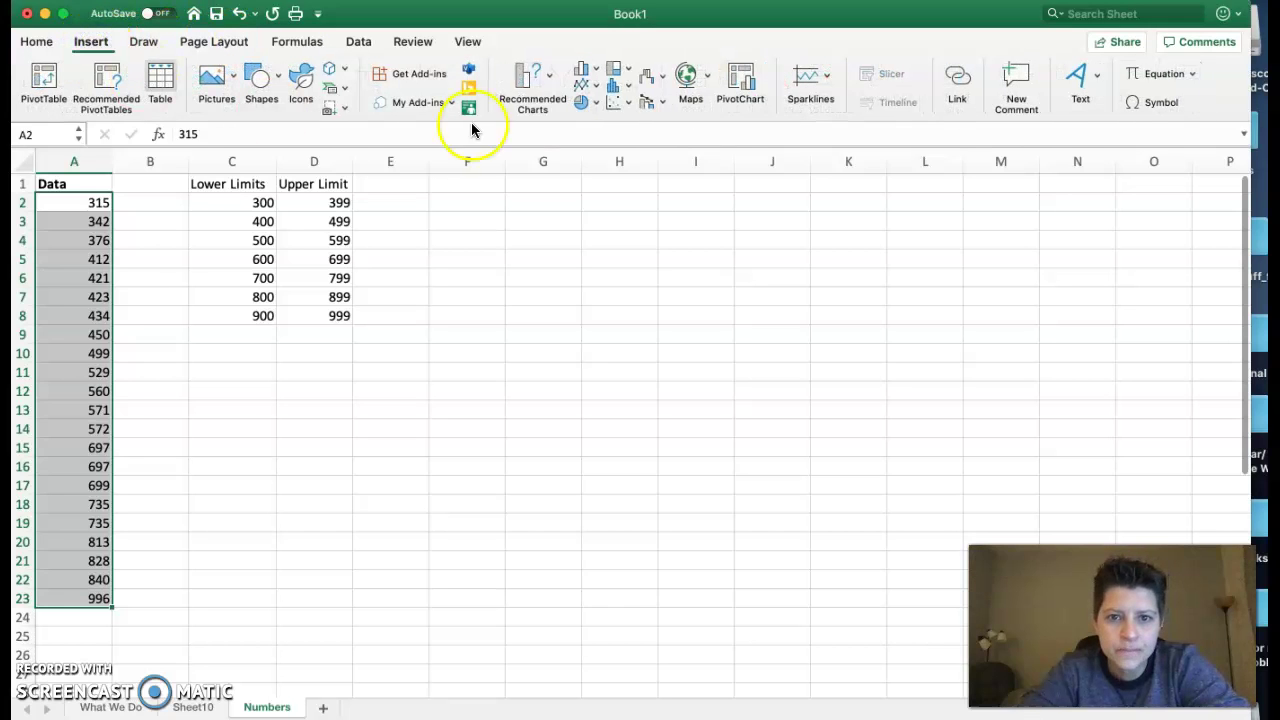
left_click(624, 92)
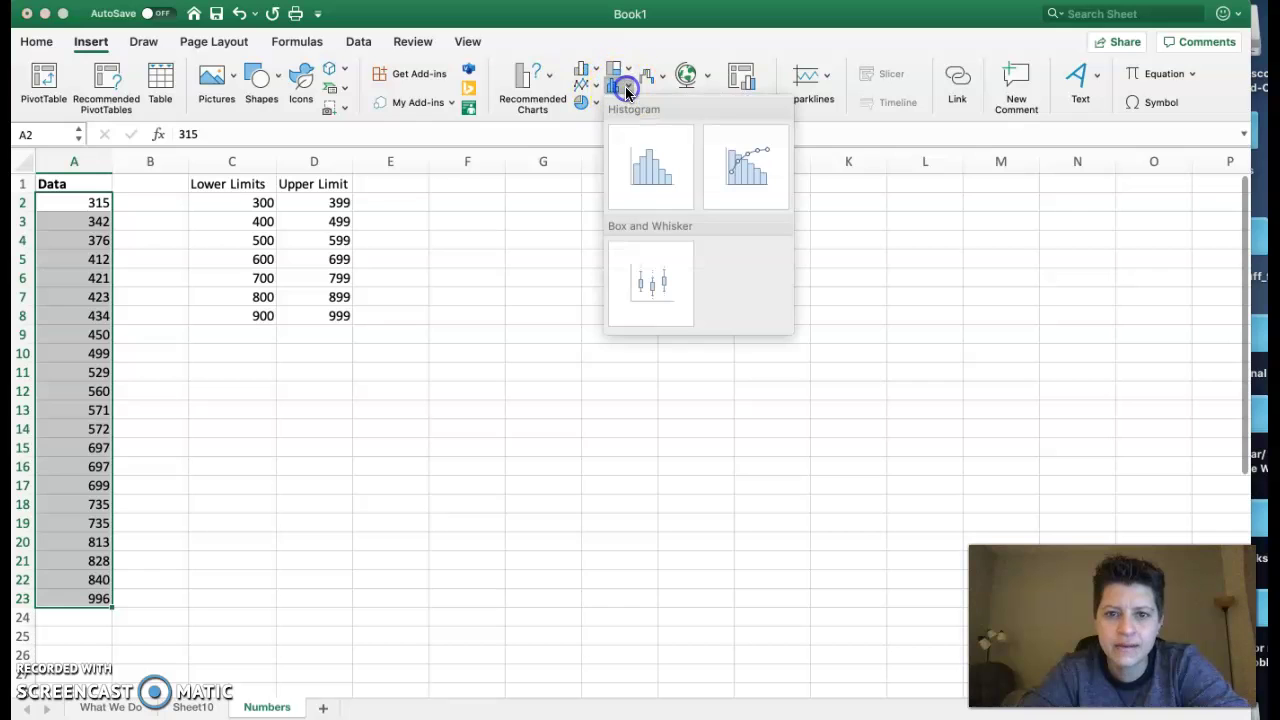
left_click(644, 164)
left_click(636, 508)
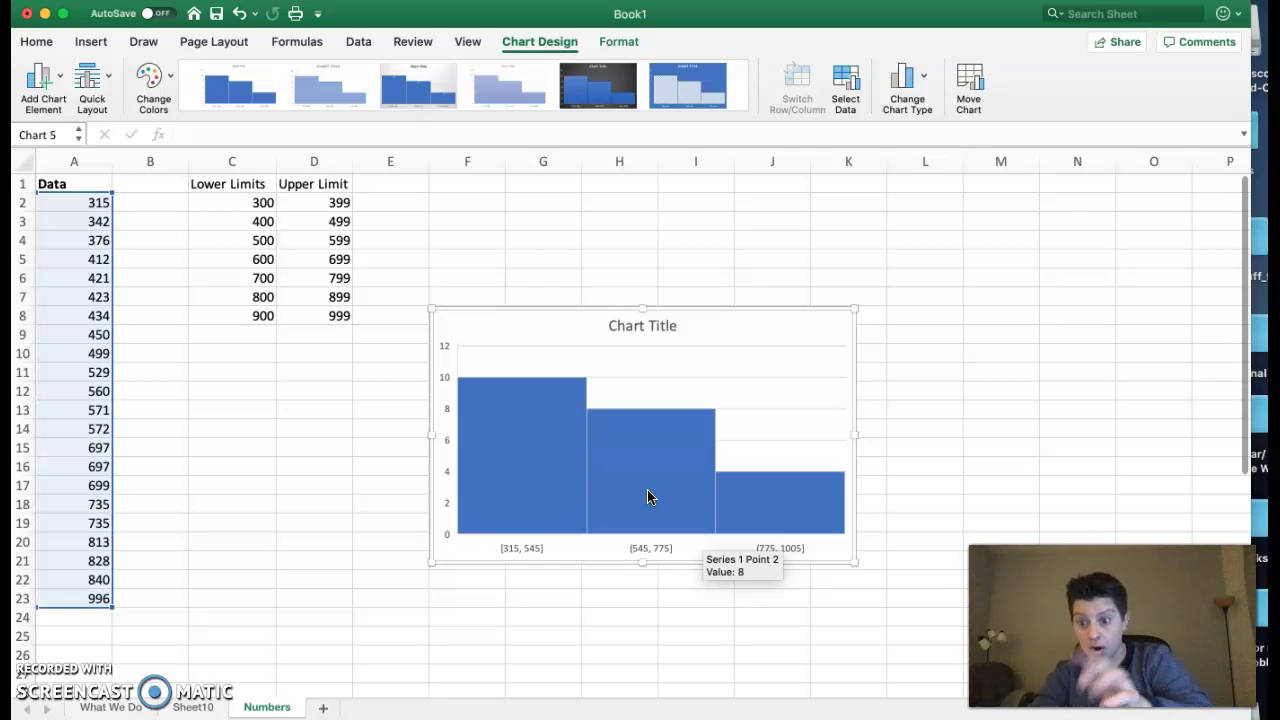
- Open the formatting of the histogram's data series and define its bins by Bin width
left_click(648, 492)
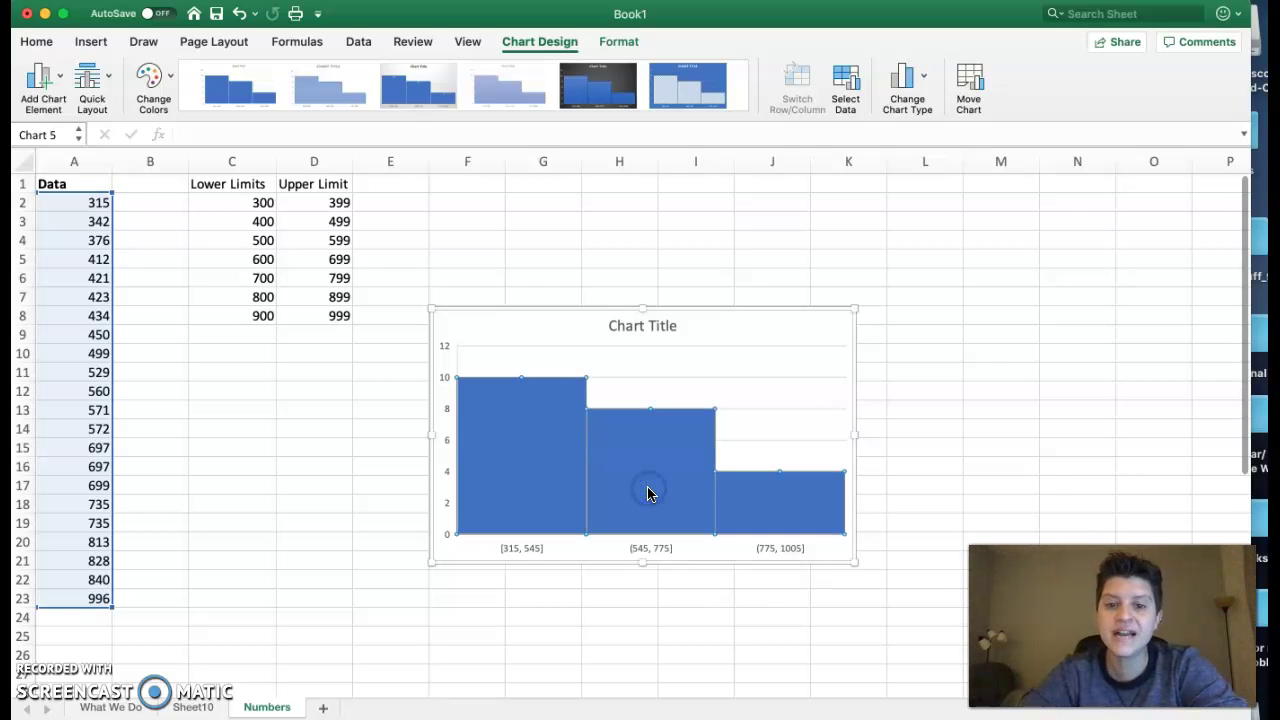
double_click(648, 462)
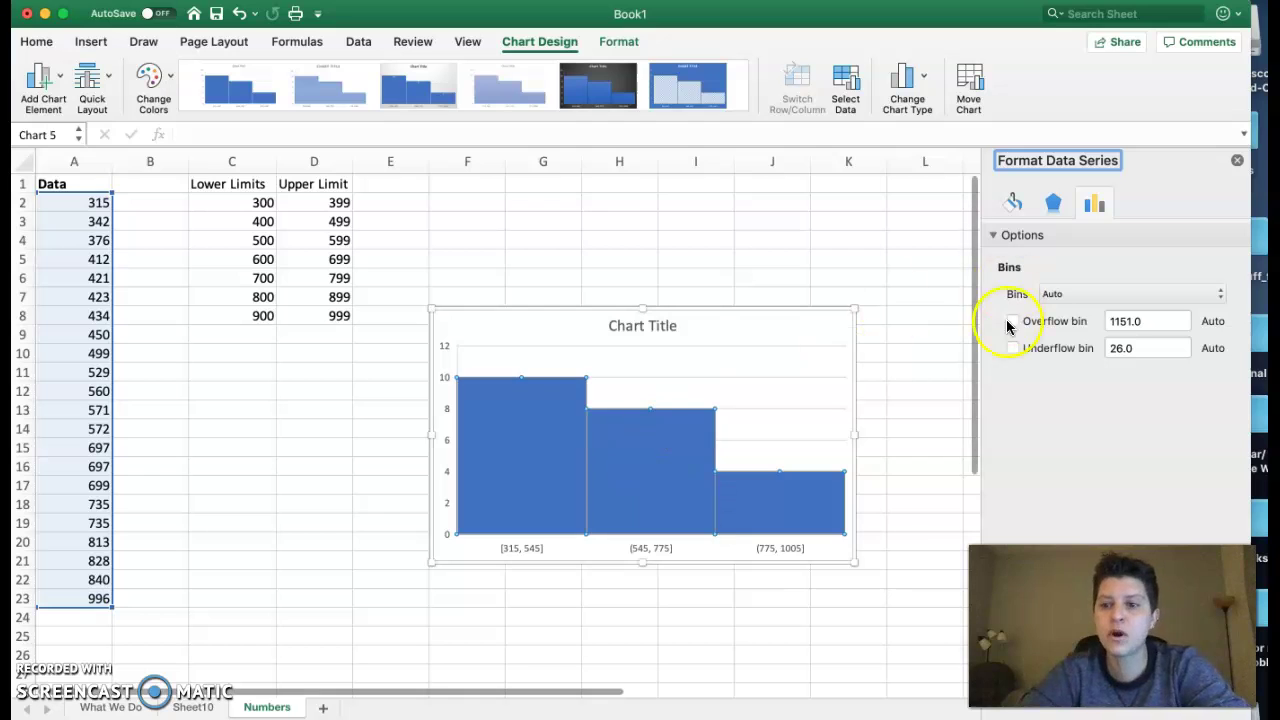
left_click(1062, 294)
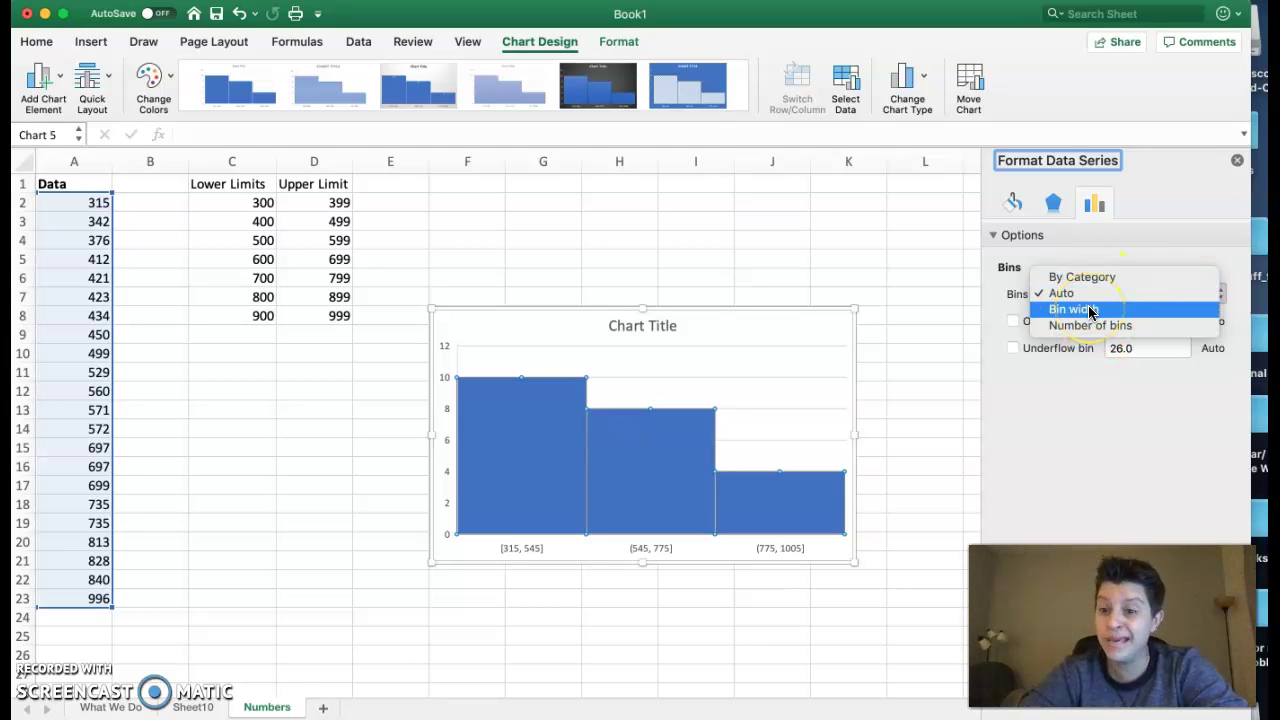
left_click(1090, 310)
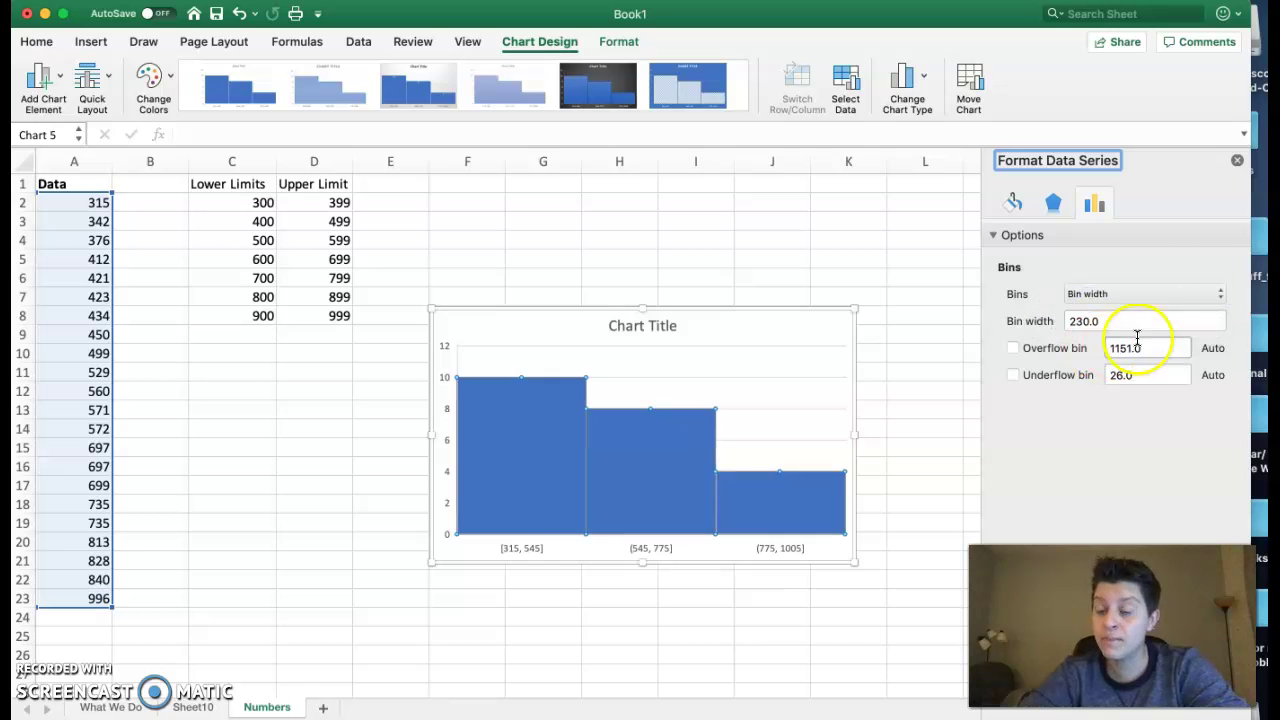
- Set the histogram's bin width to 150
left_click_drag(1100, 321, 1028, 320)
type("1")
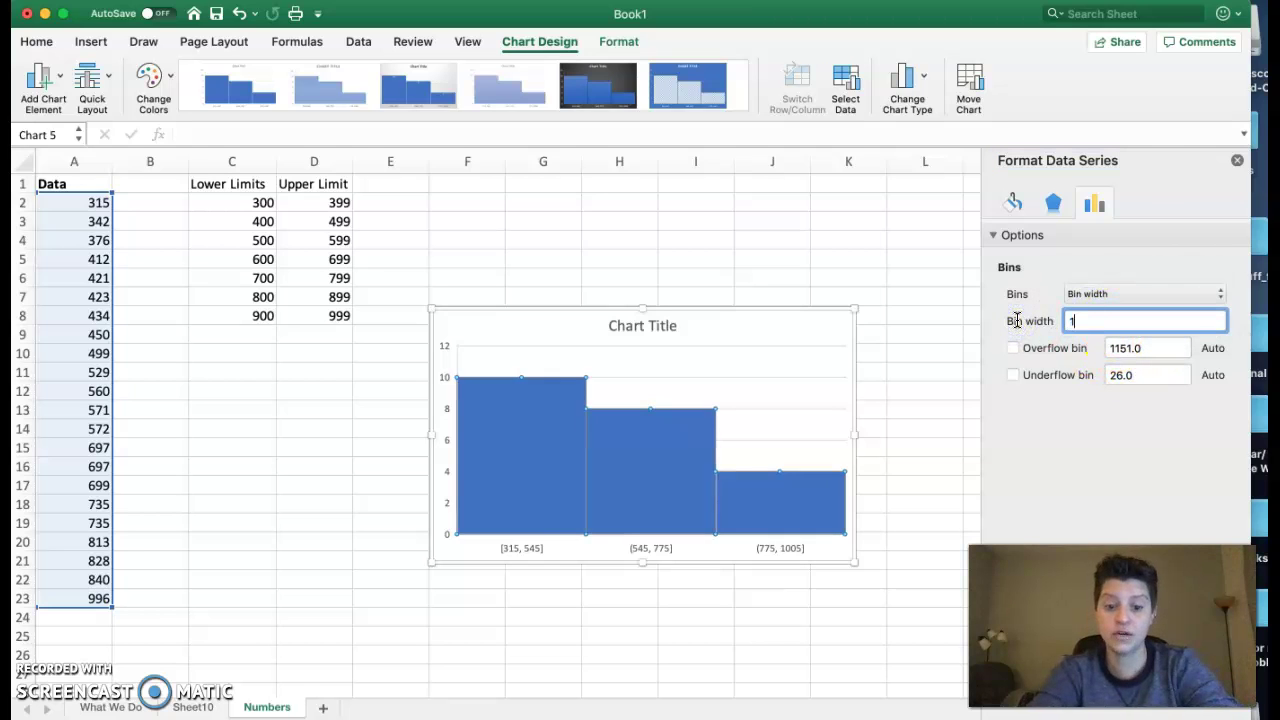
type("50")
key("Return")
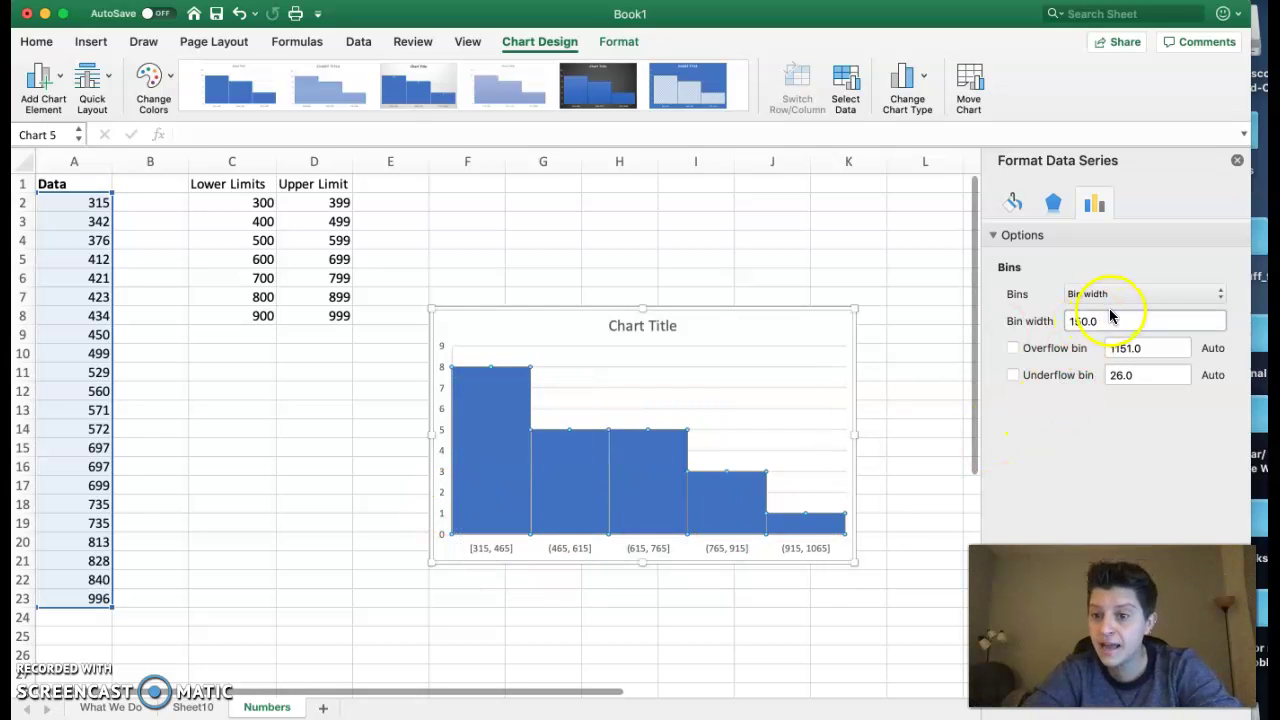
- Set the histogram's bin width to 100 to match the class width
left_click_drag(1108, 320, 1020, 320)
type("100")
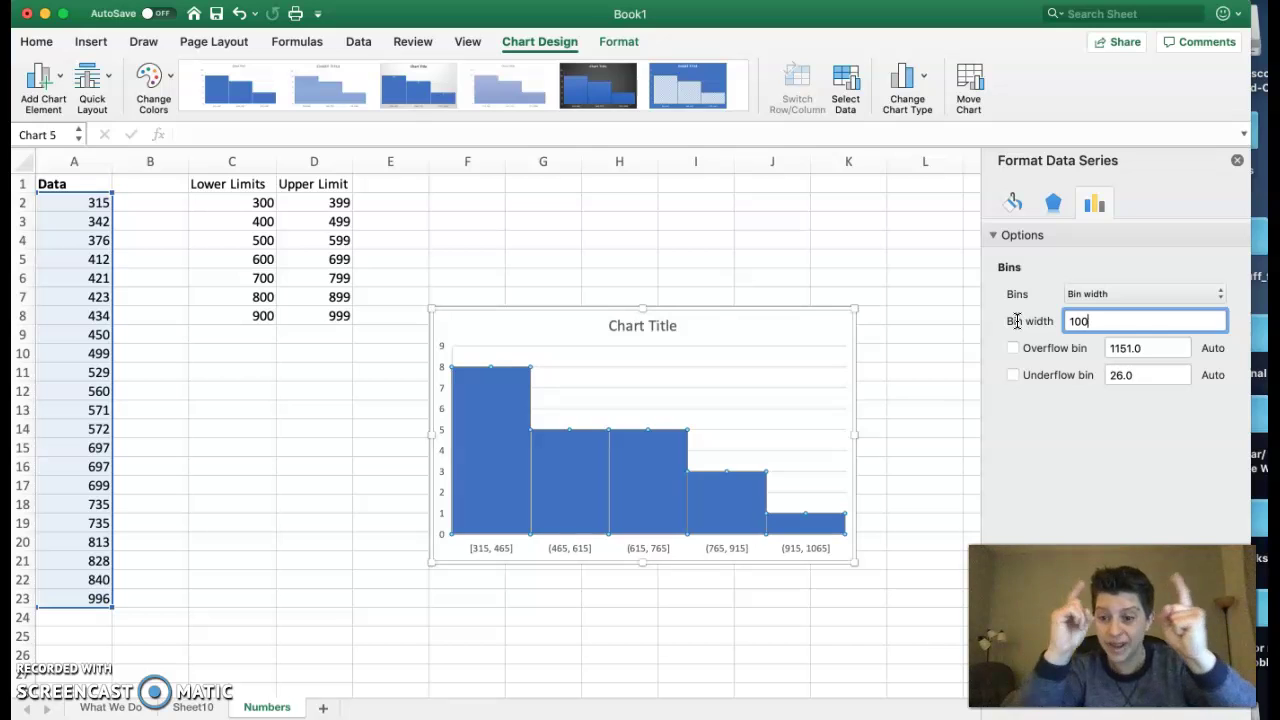
key("Return")
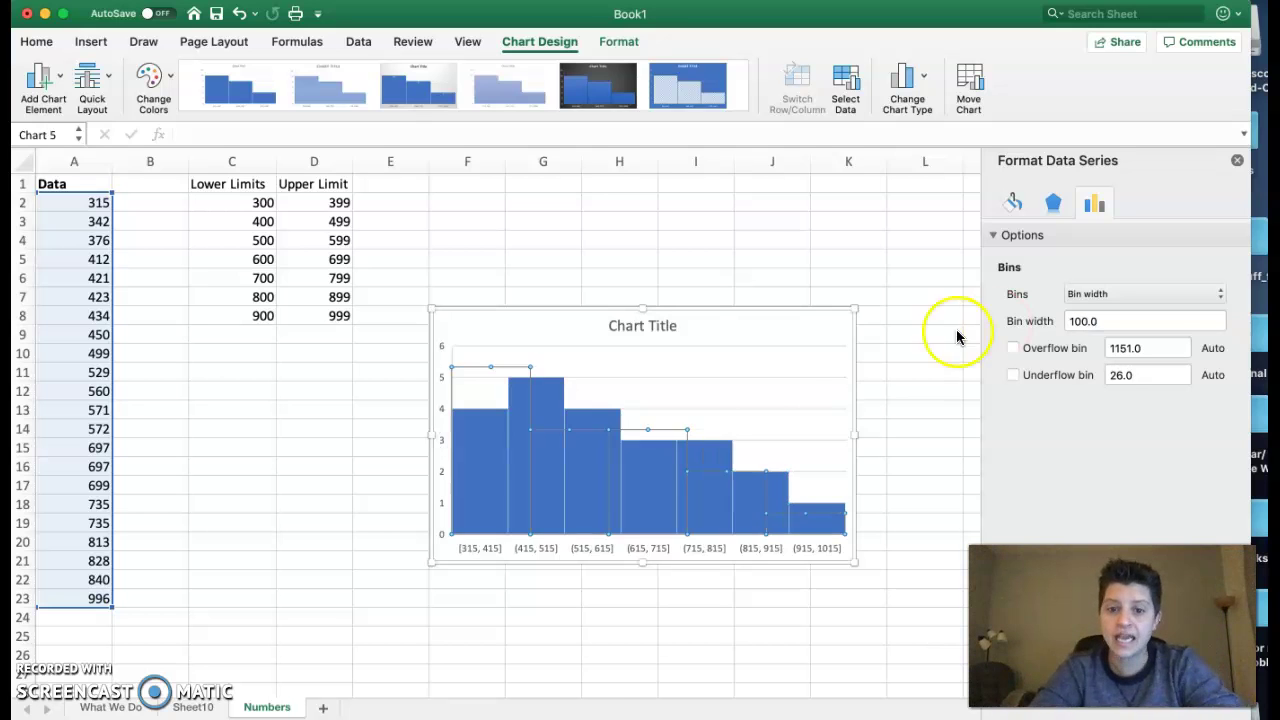
mouse_move(514, 540)
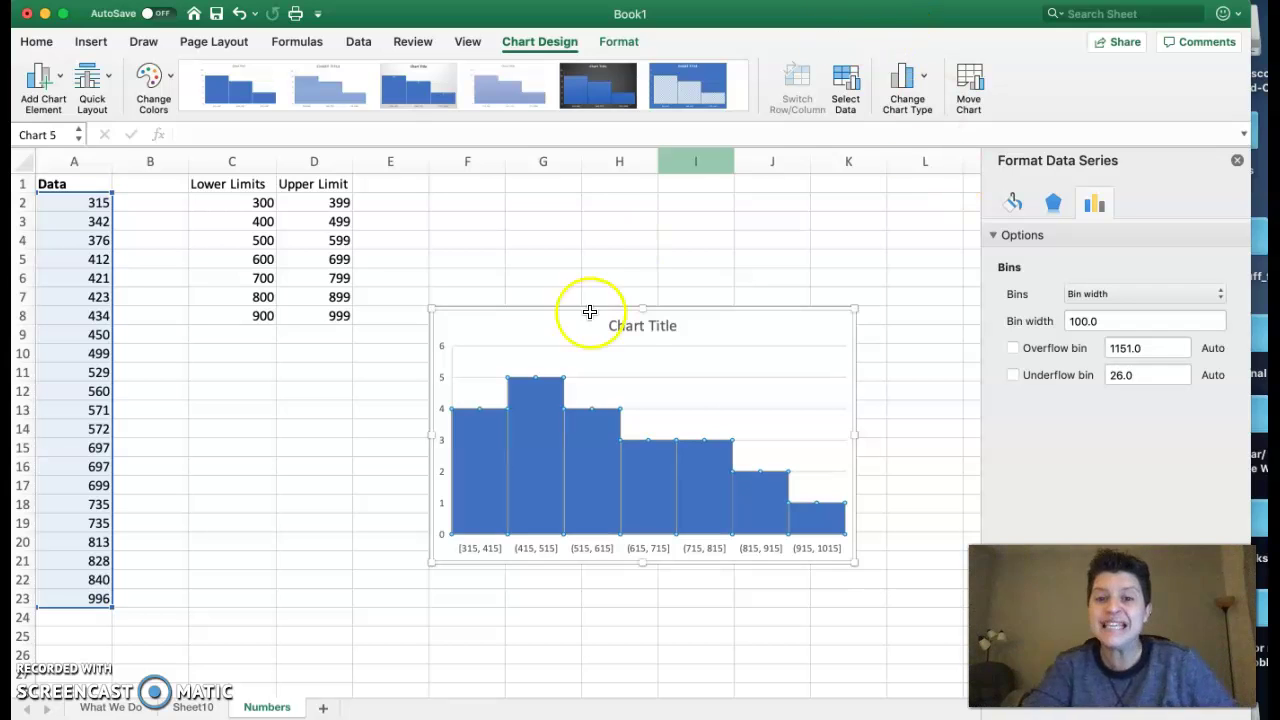
- Replace the placeholder chart title with "History of Amazing", followed by a line break
left_click(638, 328)
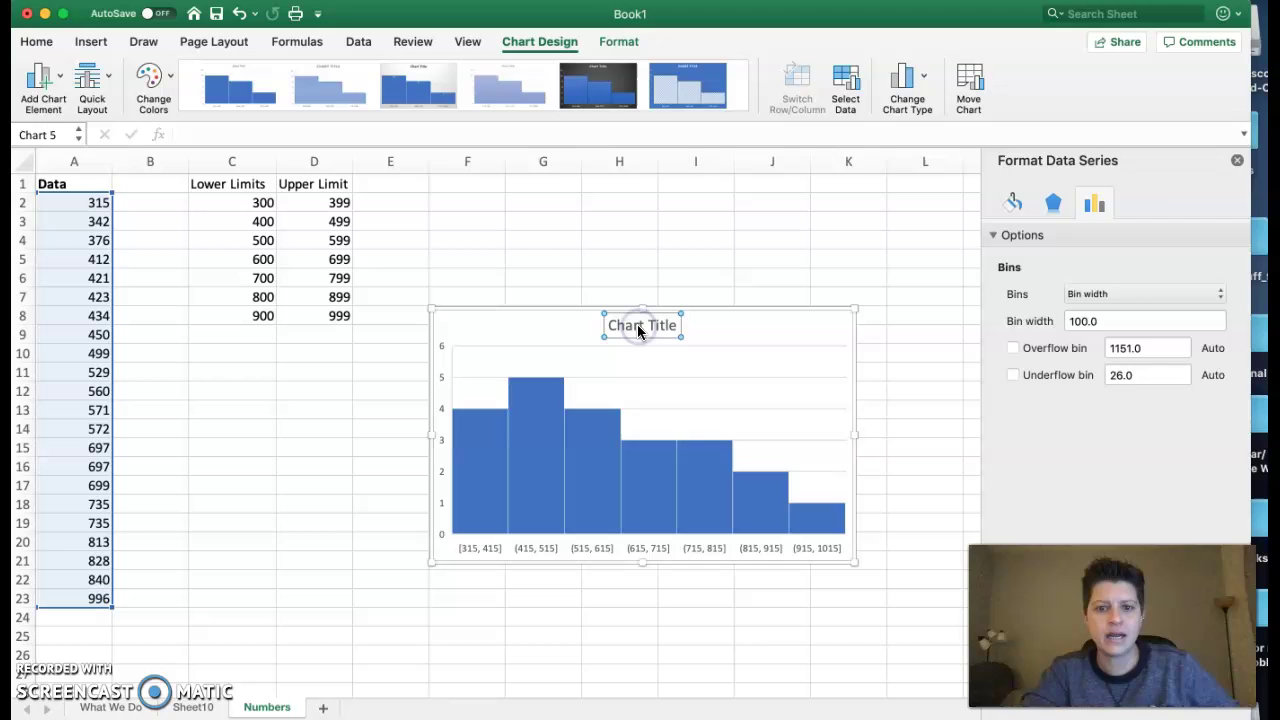
triple_click(638, 327)
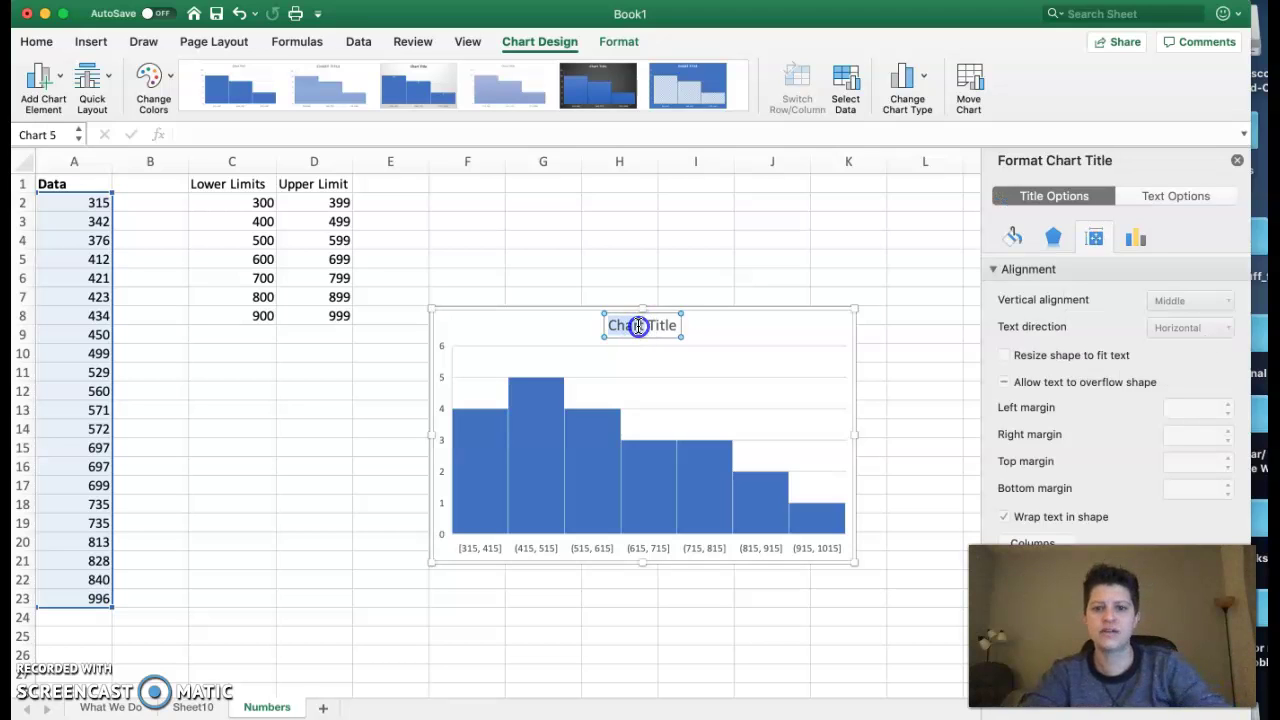
key("BackSpace")
type("History")
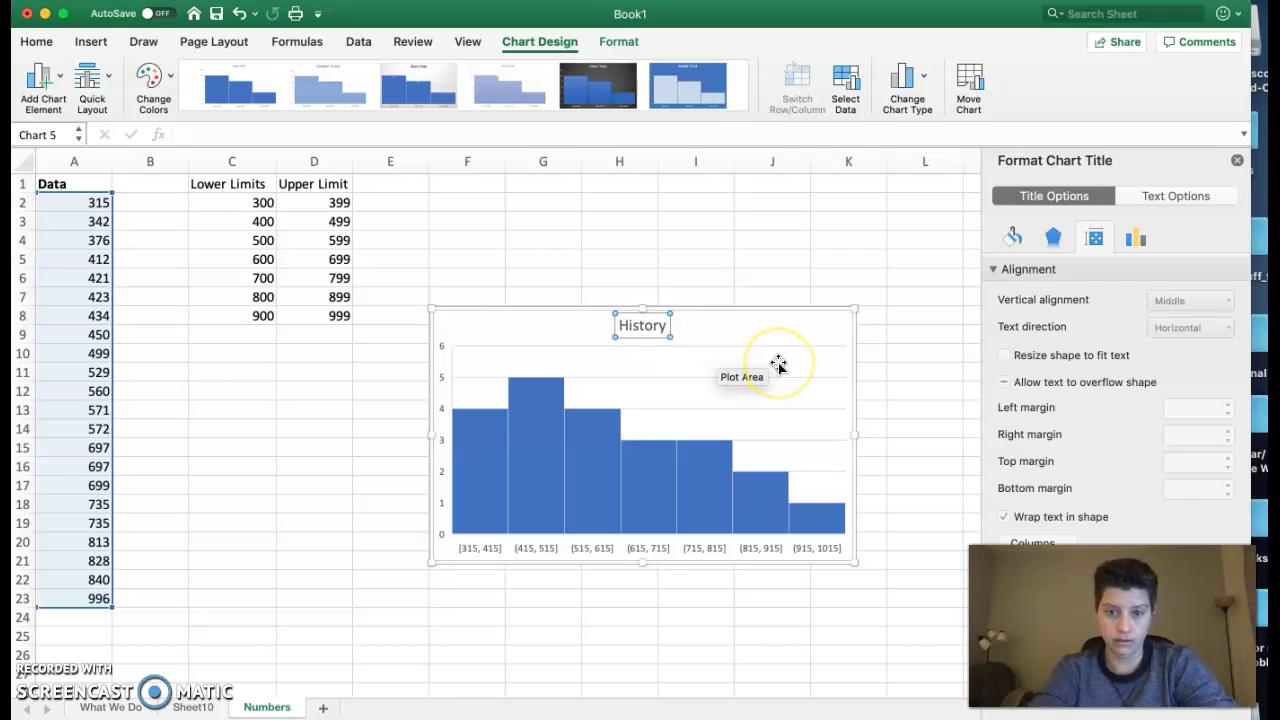
type(" of Amazing")
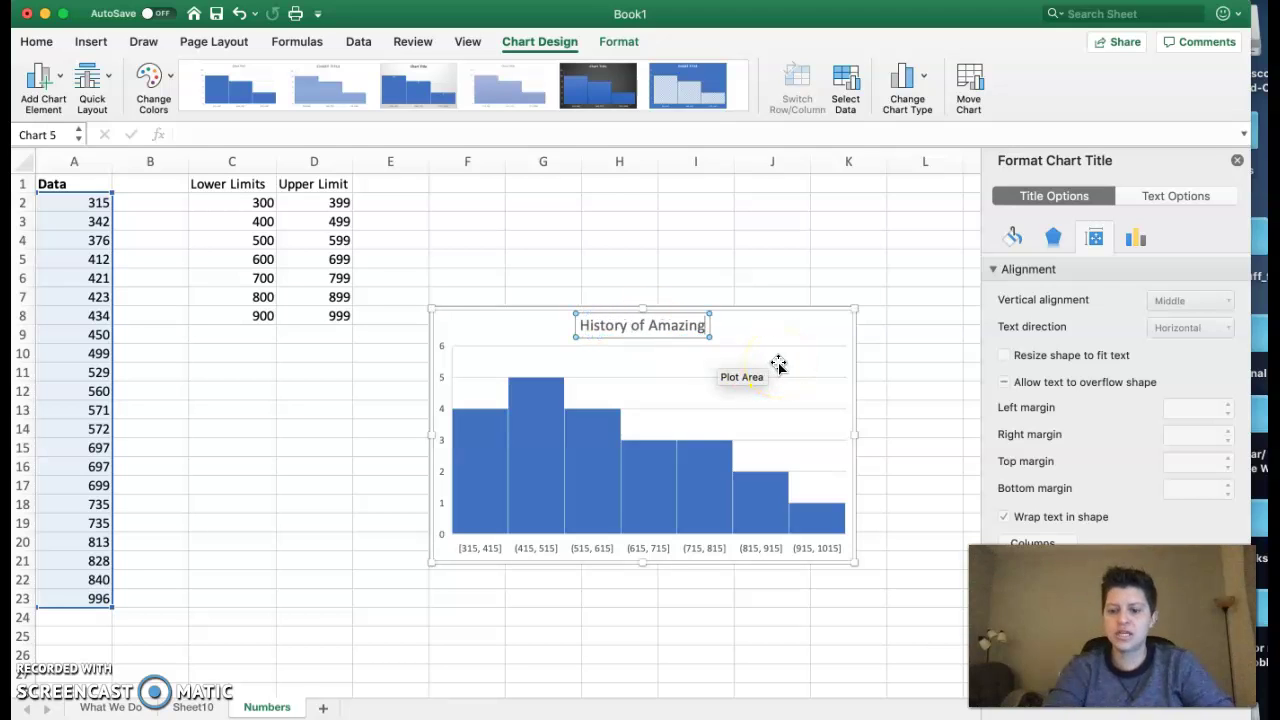
key("Return")
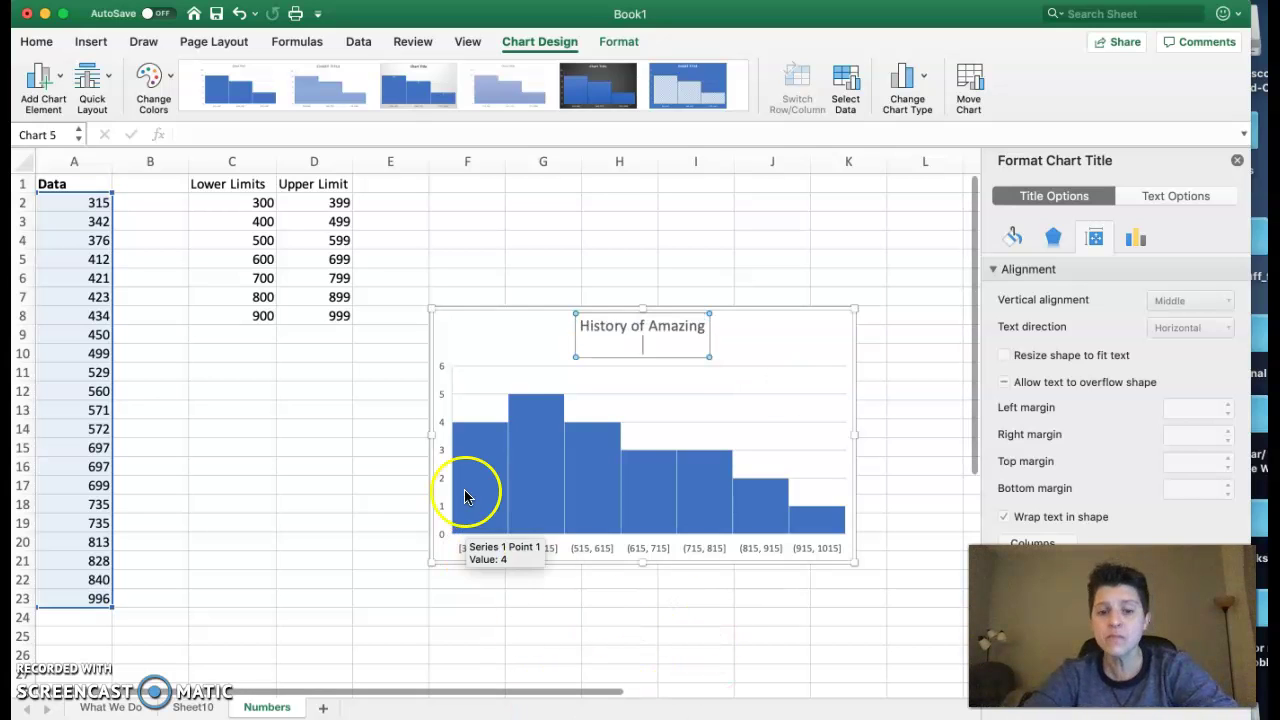
- Set the gap width of the Frequency bars in the Sheet10 histogram to 0% and return to the Numbers sheet
left_click(349, 467)
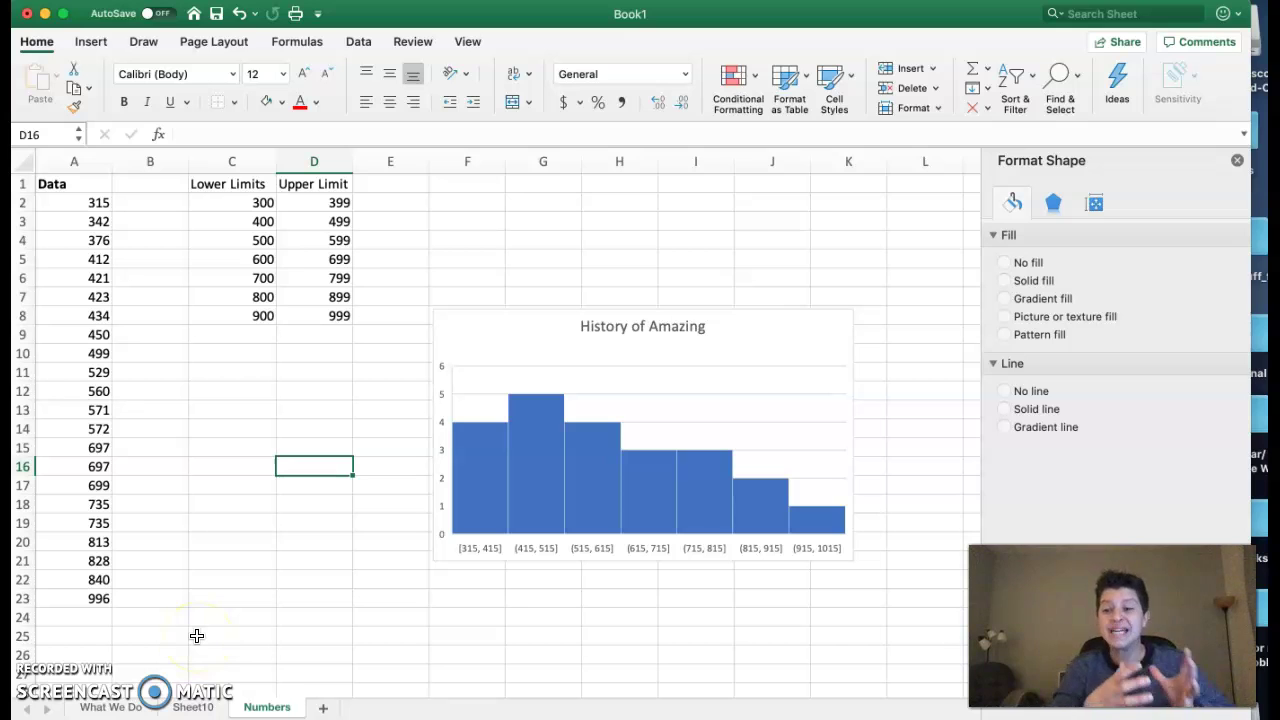
left_click(195, 707)
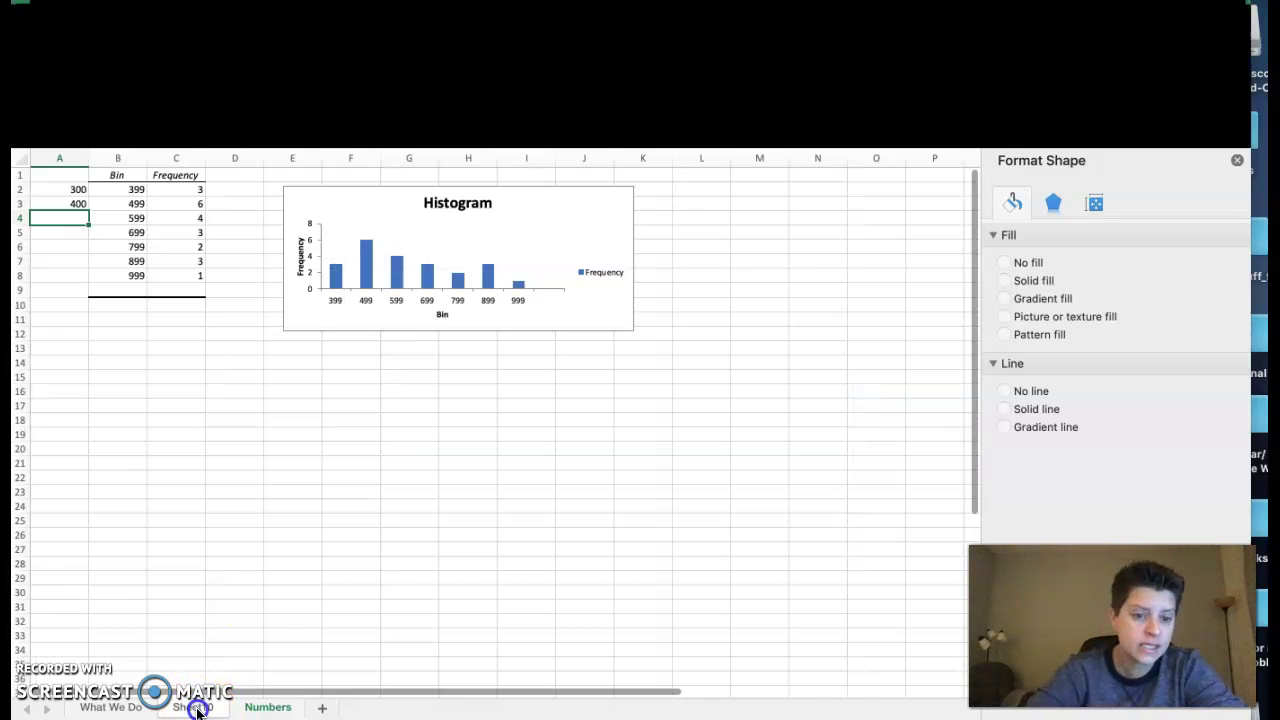
left_click(396, 268)
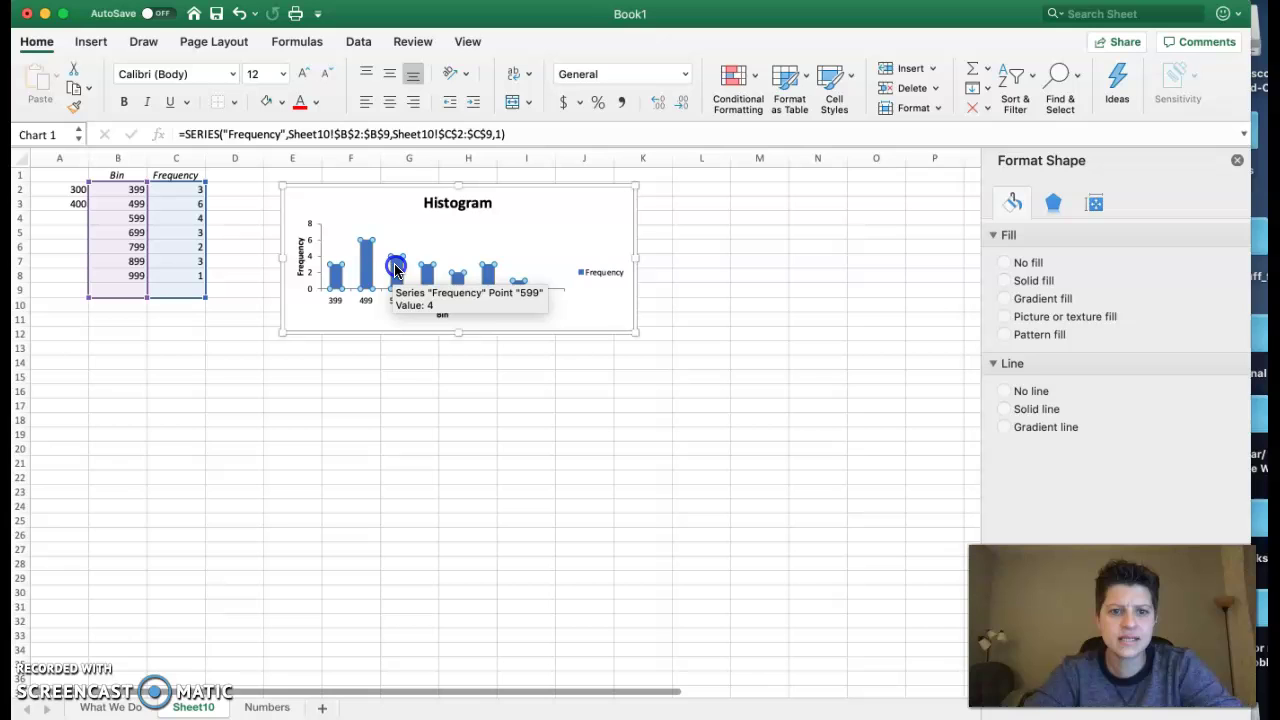
right_click(396, 268)
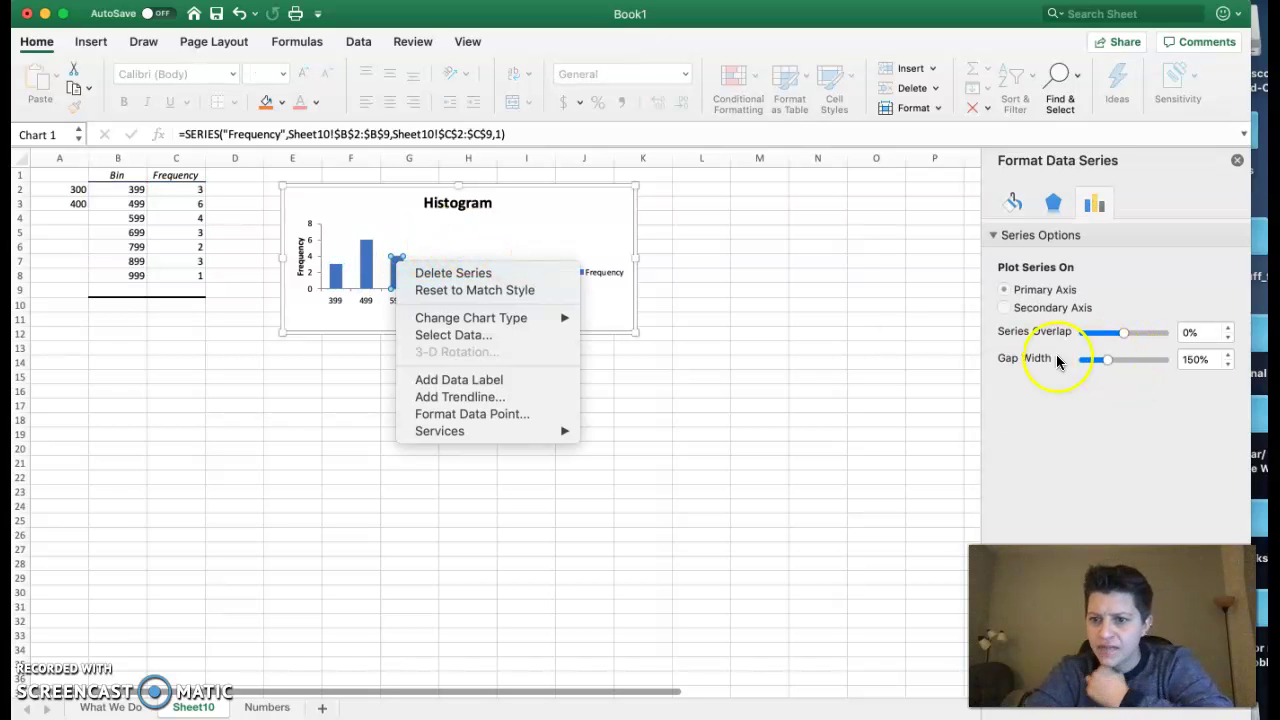
left_click(409, 224)
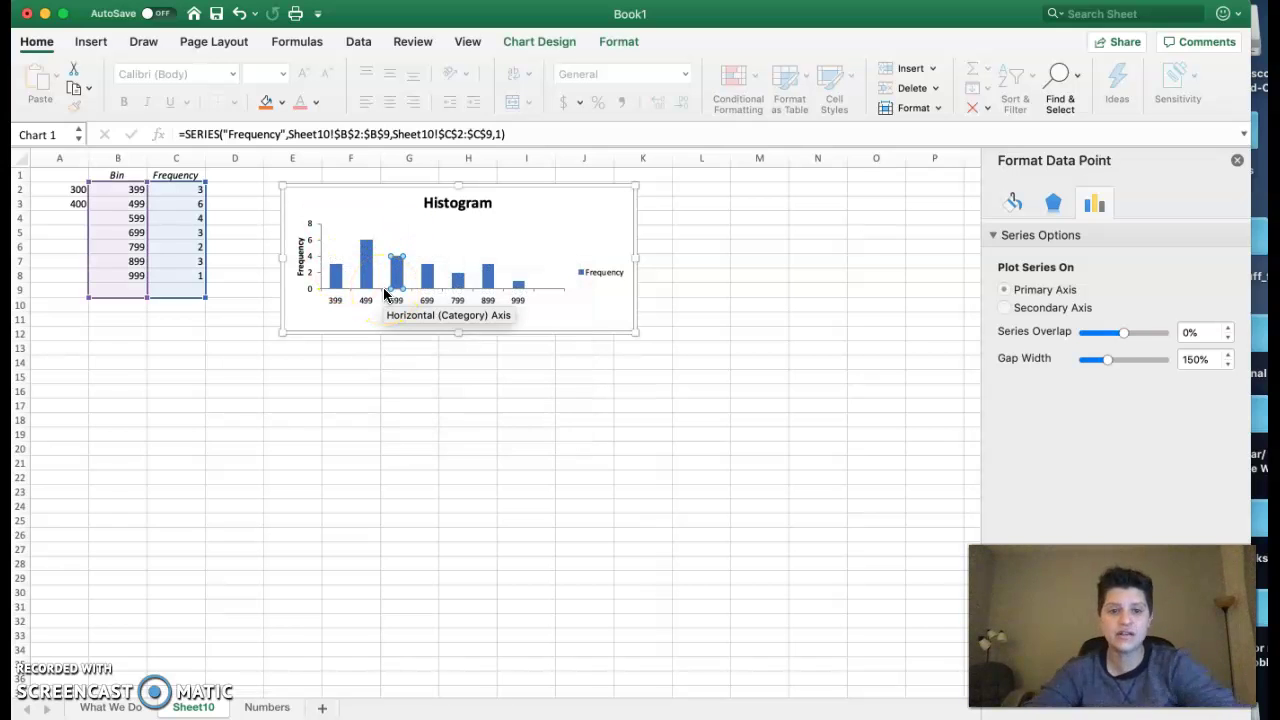
left_click(399, 271)
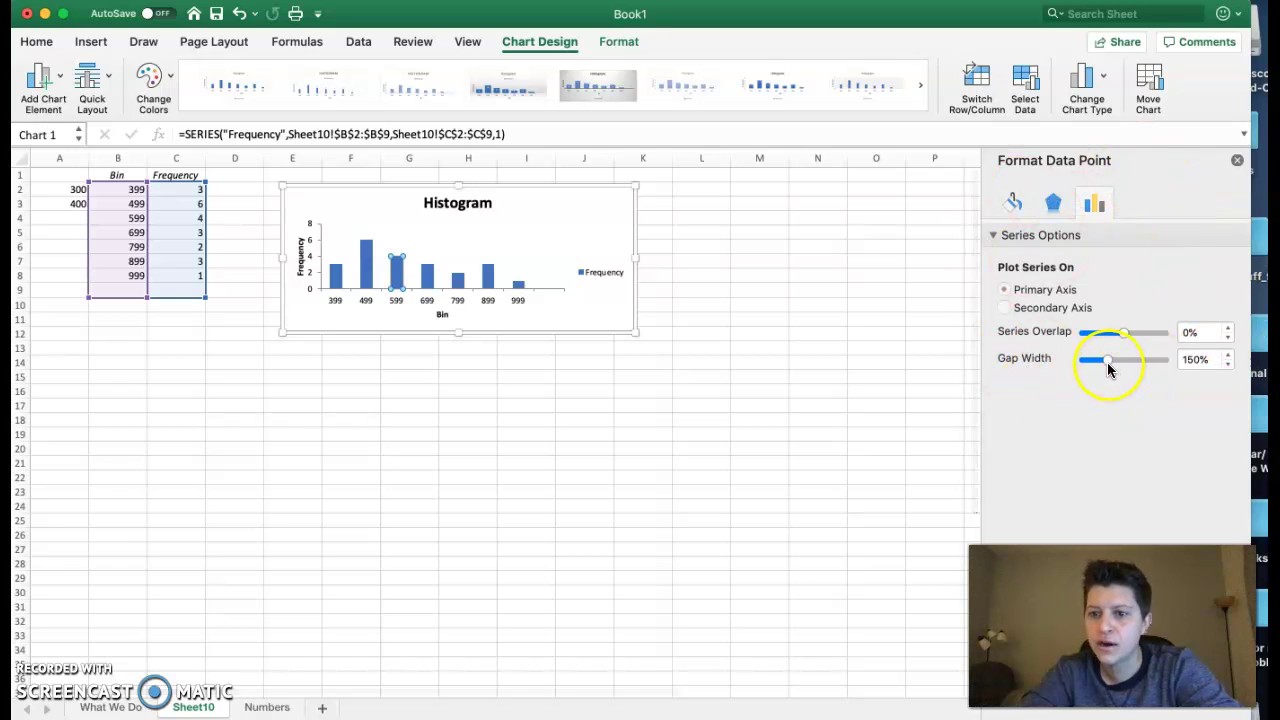
left_click_drag(1108, 365, 1069, 363)
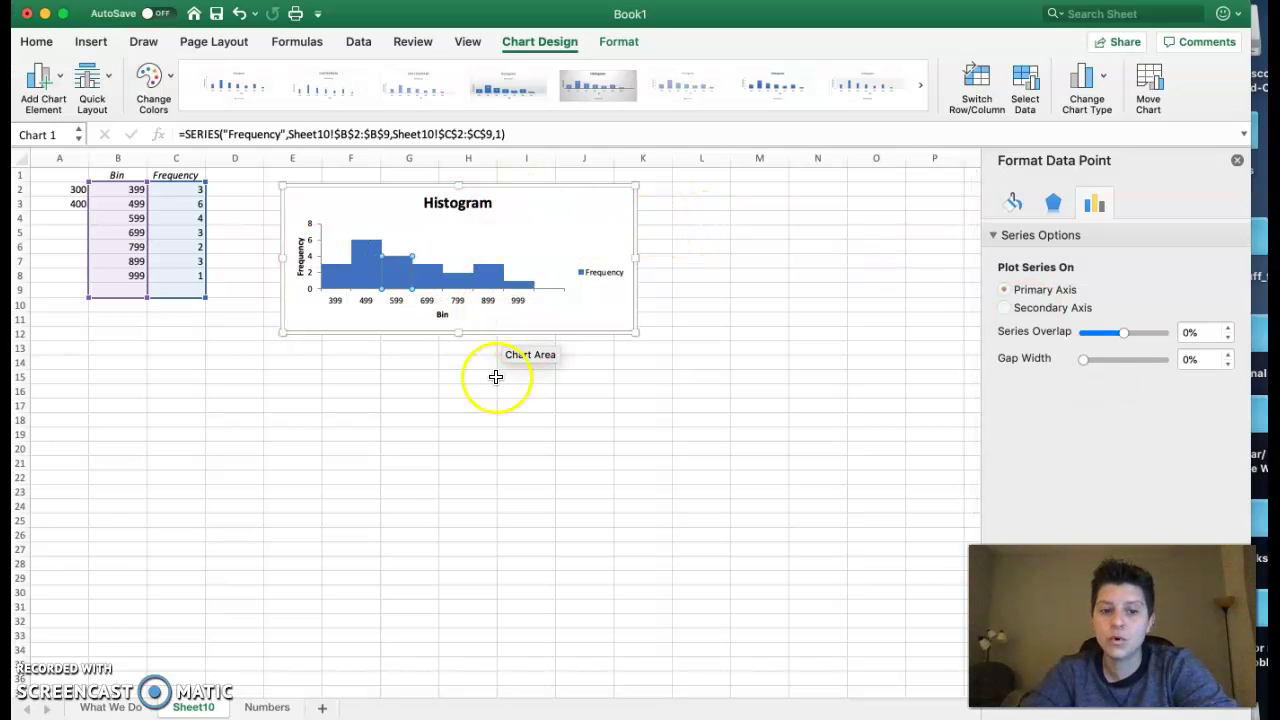
left_click(252, 707)
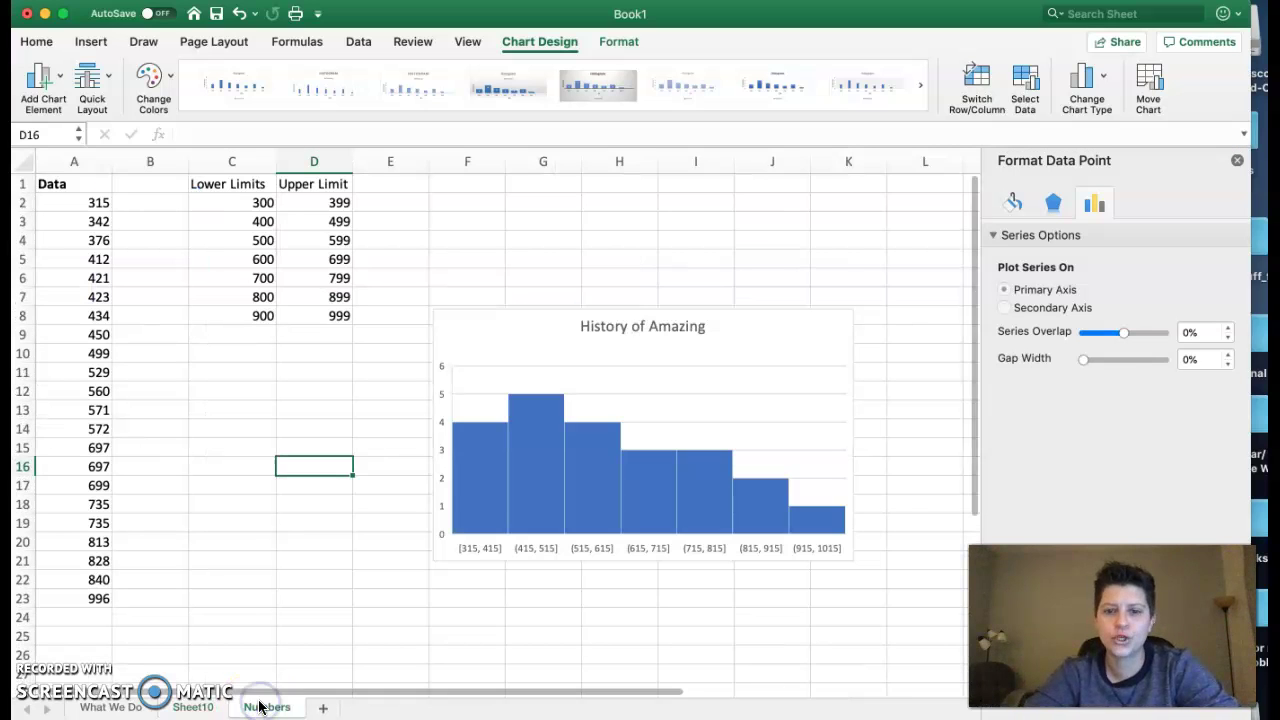